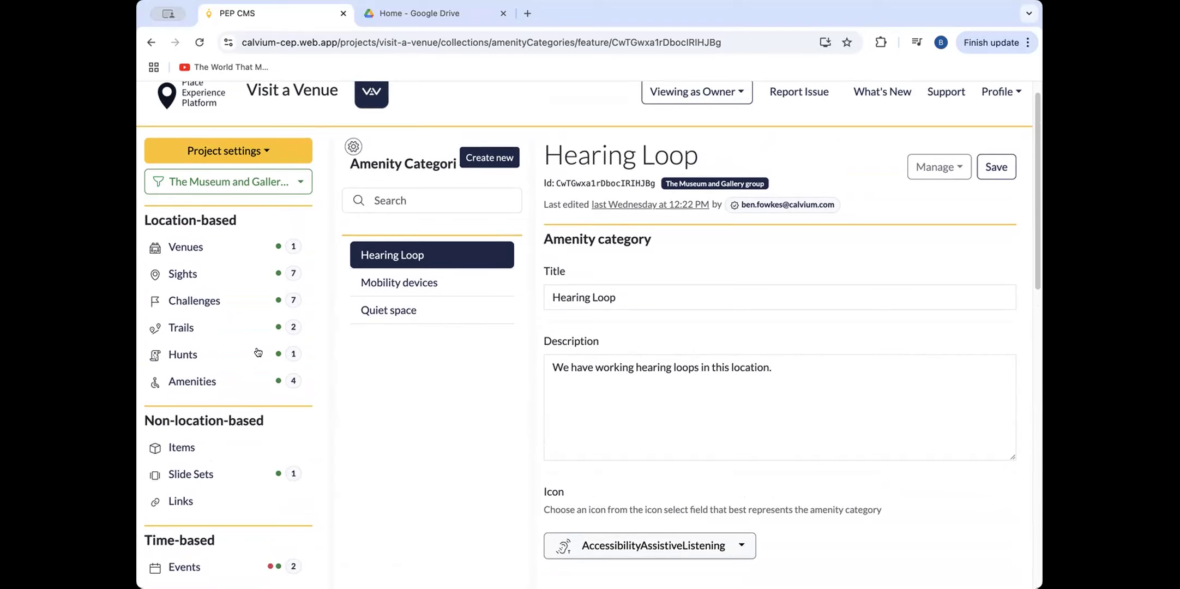
Create a new entry in the Amenity Categories collection.
scroll(266, 365, down, 1)
scroll(266, 366, down, 5)
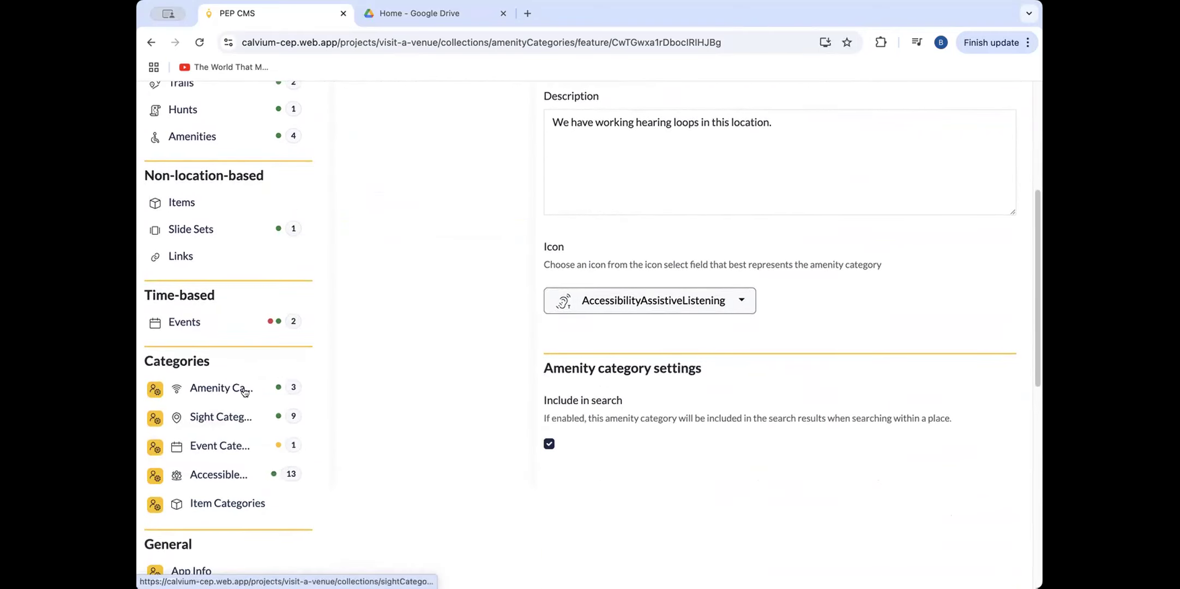
click(213, 387)
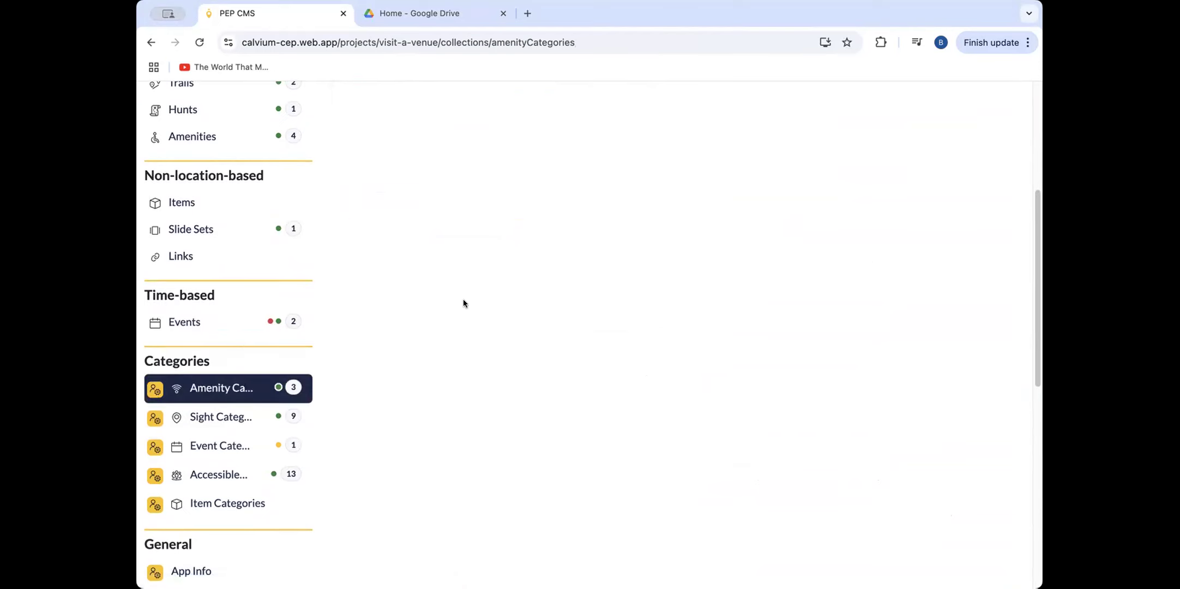
scroll(450, 308, up, 5)
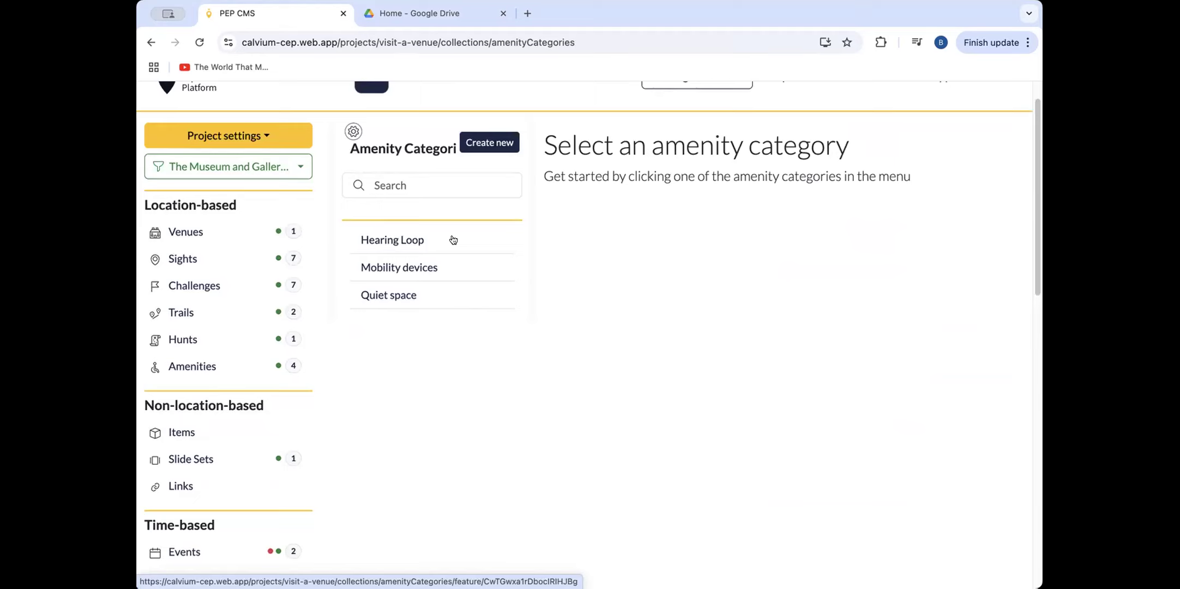
click(489, 143)
Title the new amenity category "Changing Places Toilet".
click(584, 333)
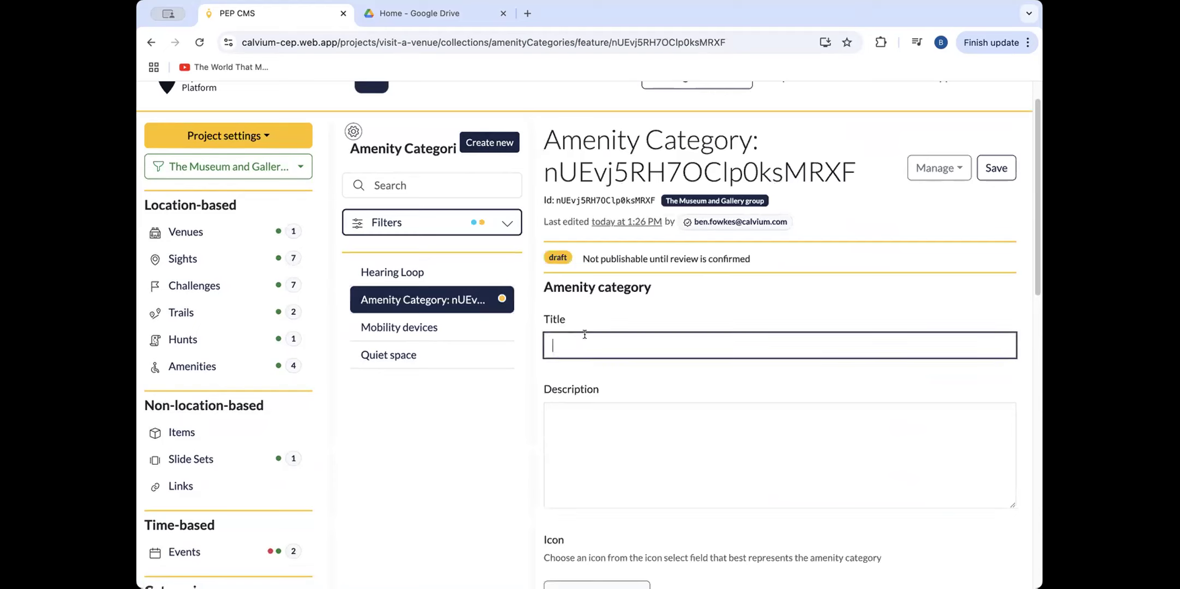
text(Changng)
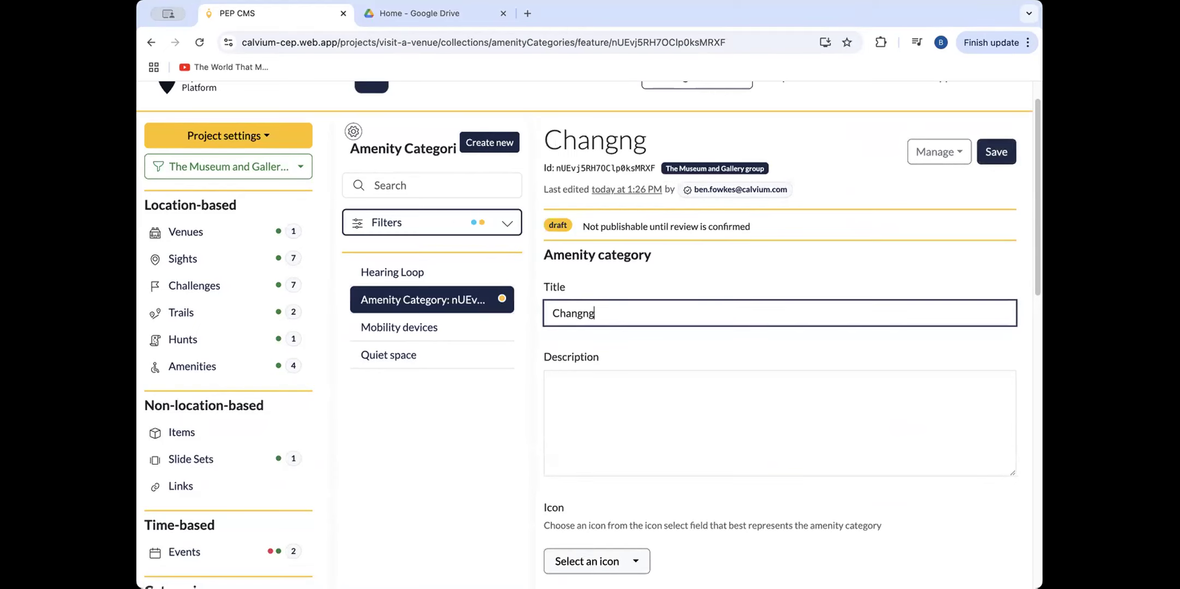
key(BackSpace)
key(BackSpace)
key(BackSpace)
text(ging Places )
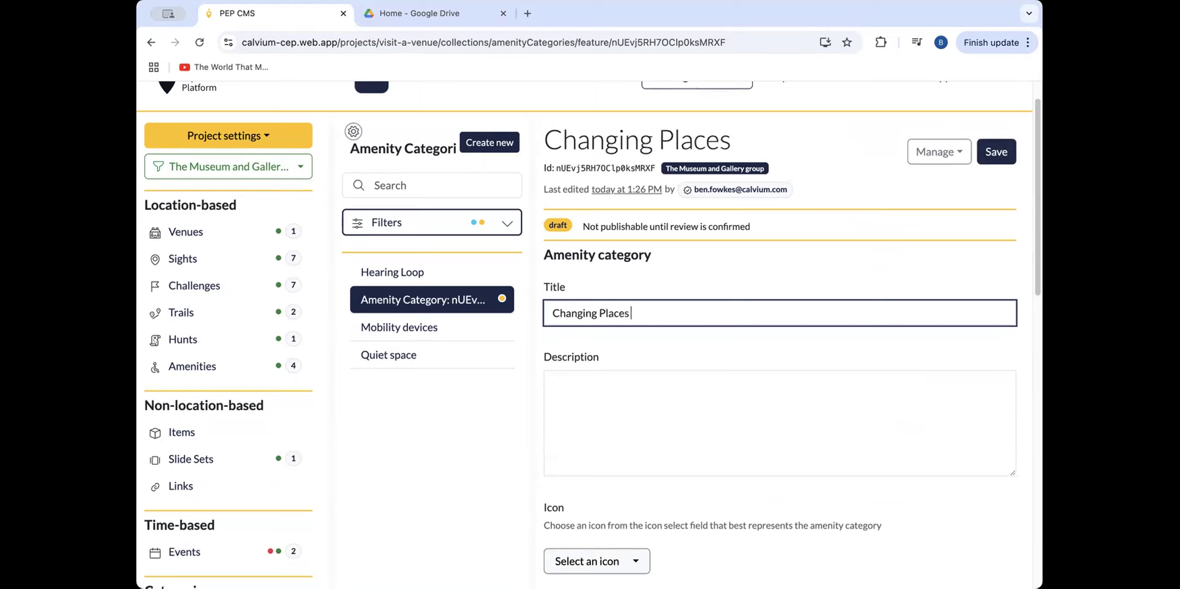
text(Toilet)
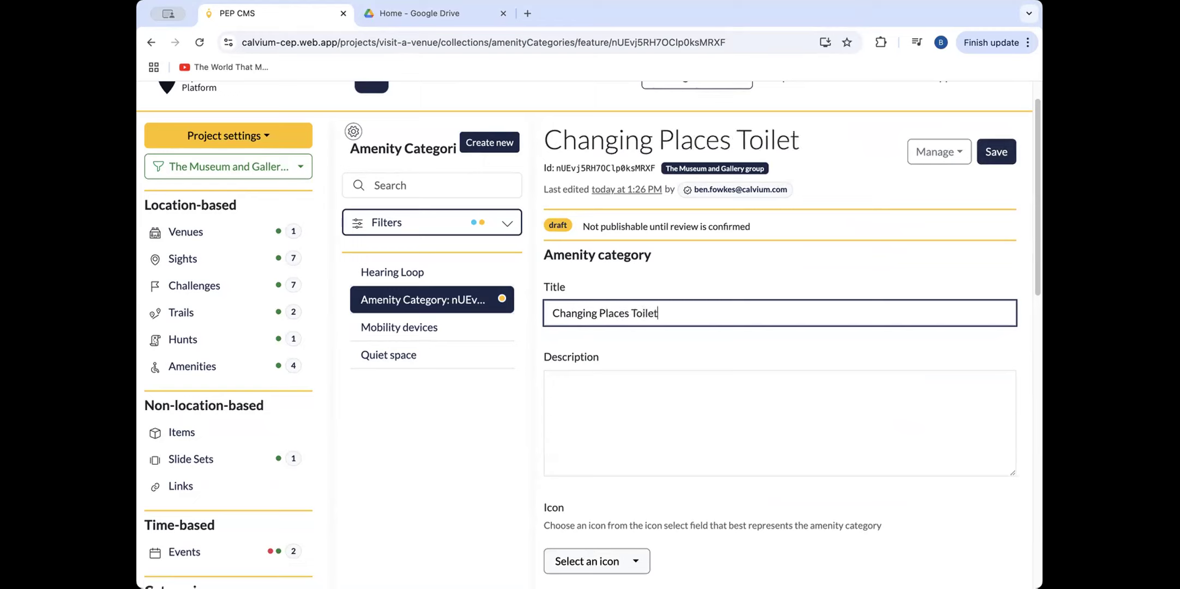
Fill in the amenity category's description with "This is where we would write one.".
click(569, 392)
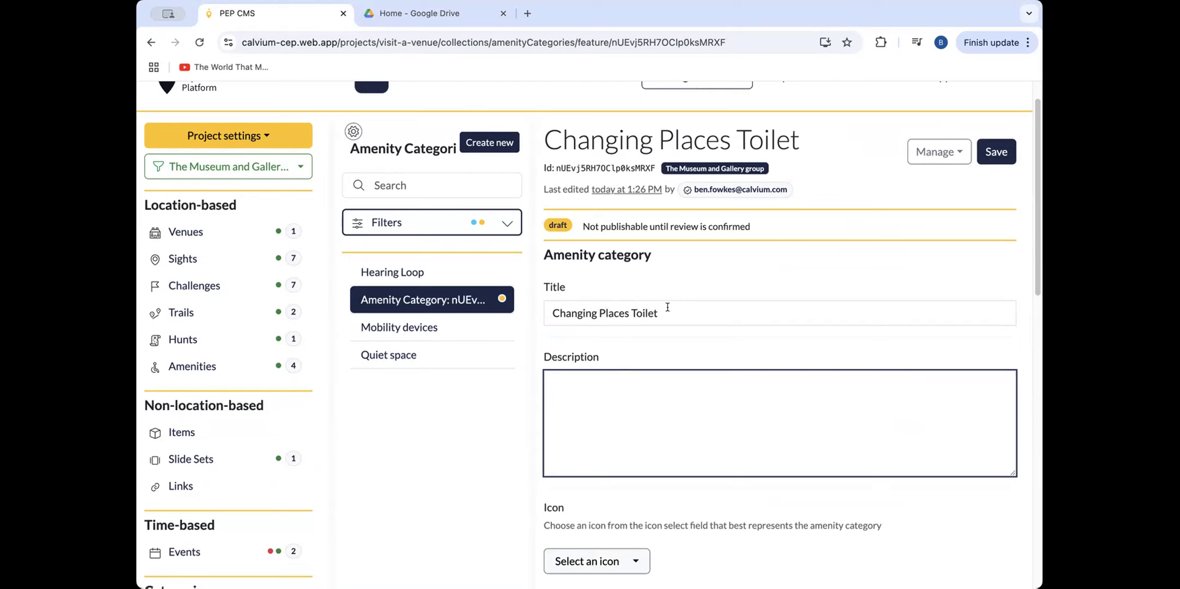
text(This is where we would write one.)
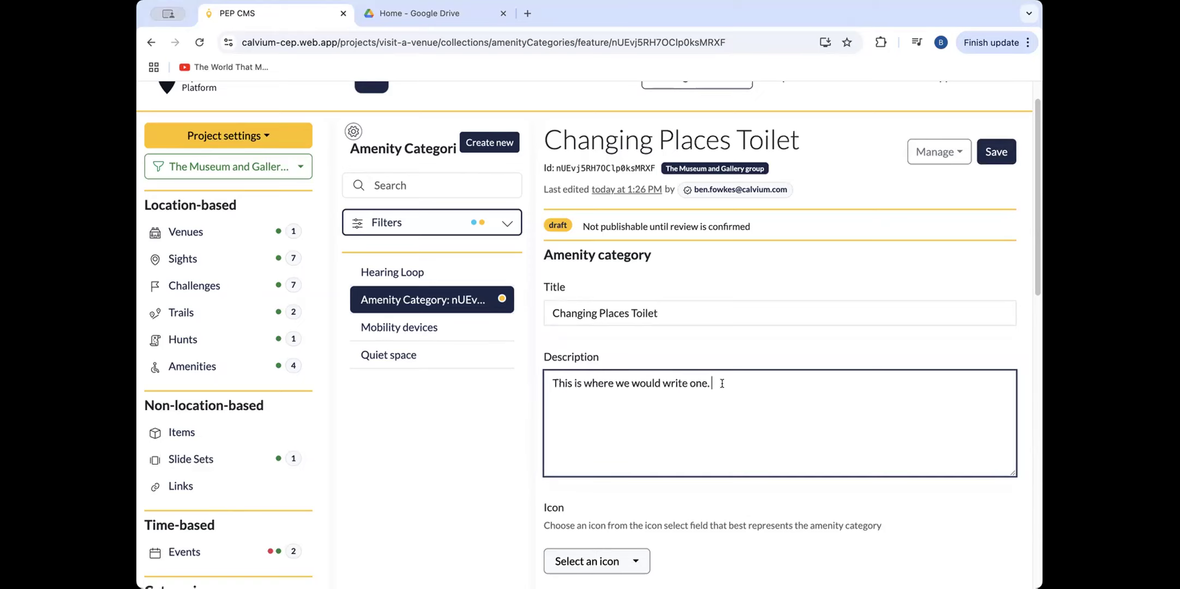
Search the icons for "accessibility" and assign the "Accessibility accessible changing room" icon to the amenity category.
scroll(708, 425, down, 2)
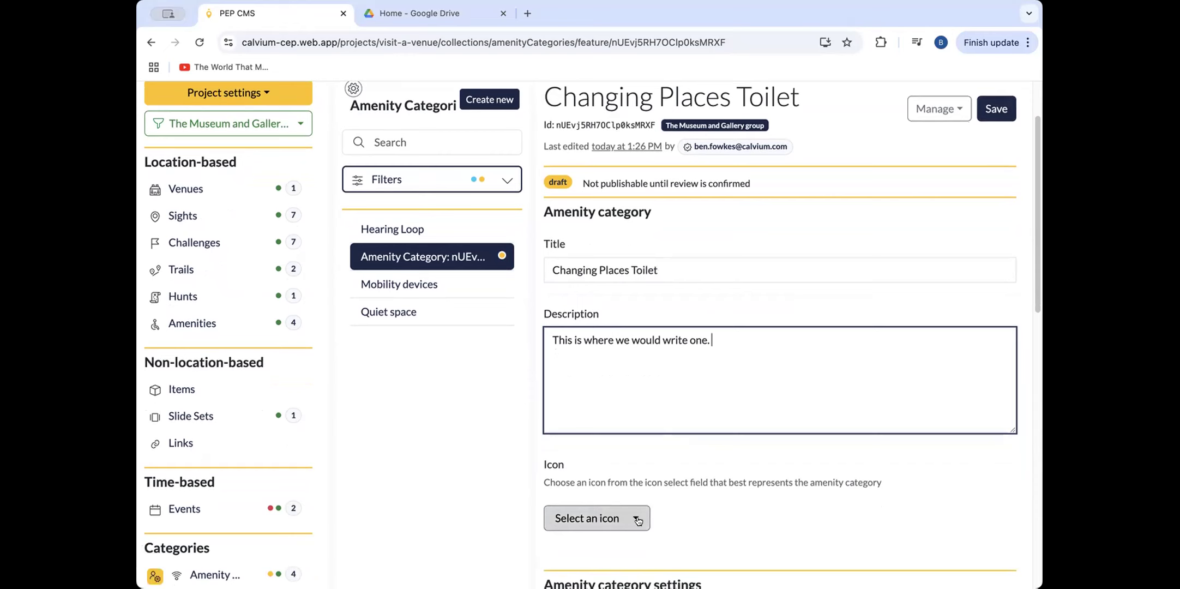
click(628, 517)
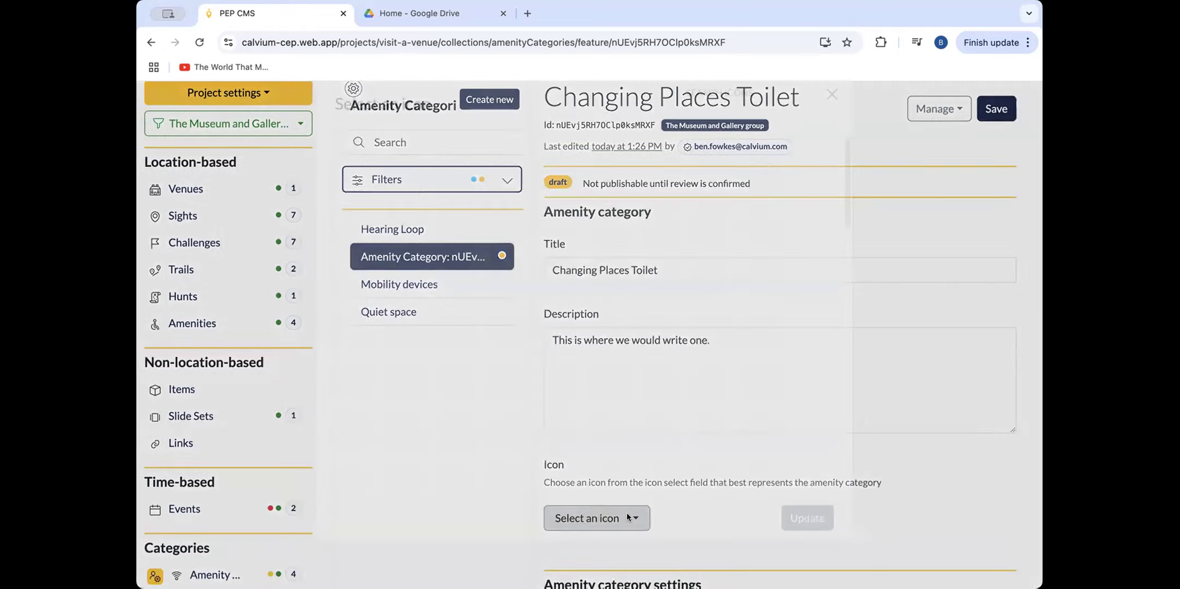
click(709, 140)
text(a)
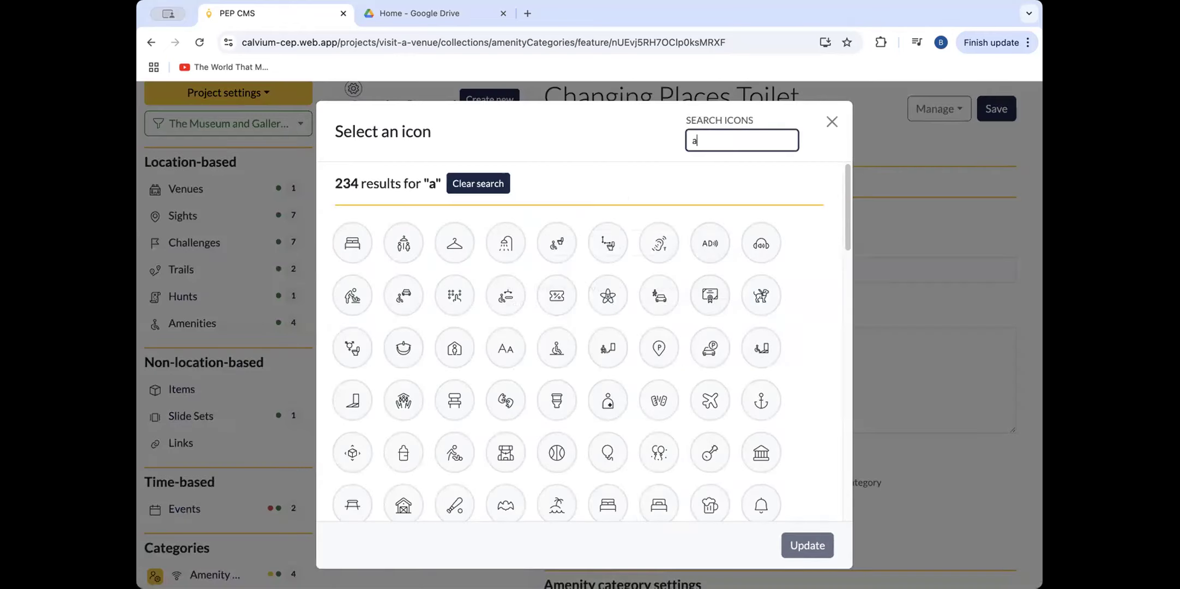
text(ce)
key(BackSpace)
text(cessibility)
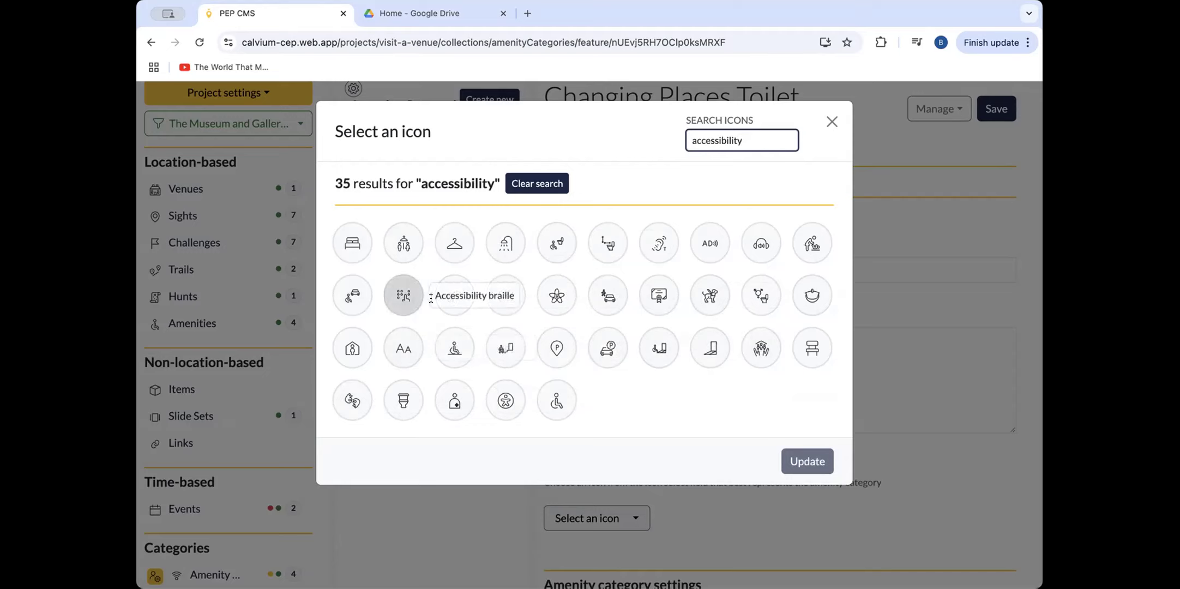
click(401, 245)
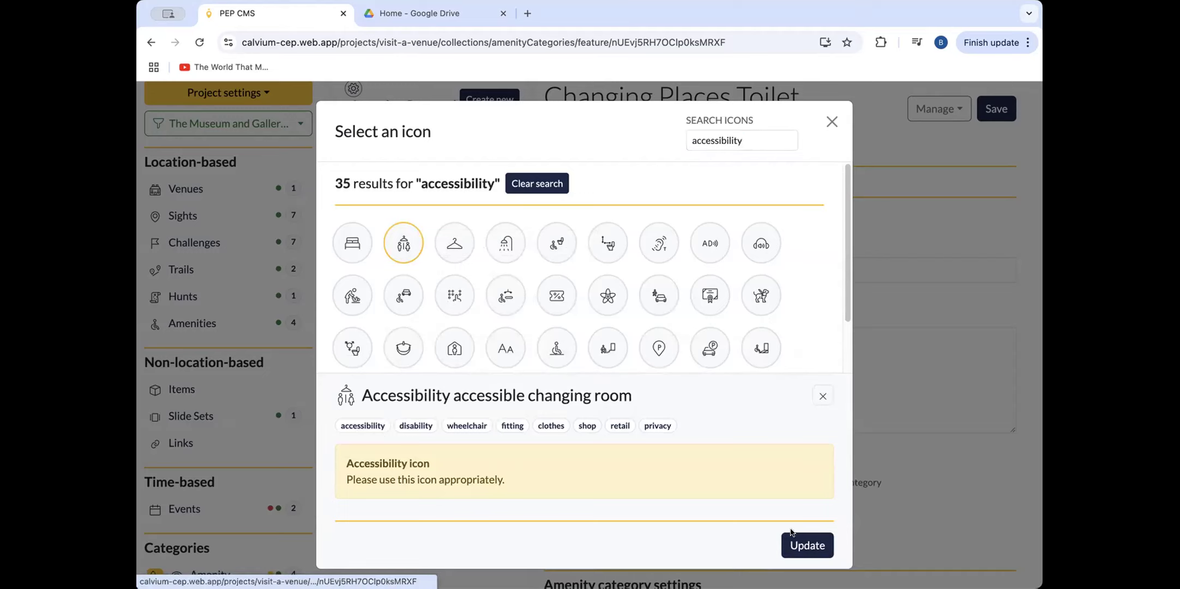
click(805, 543)
Save the Changing Places Toilet amenity category and publish it.
scroll(981, 466, down, 6)
scroll(1027, 461, up, 8)
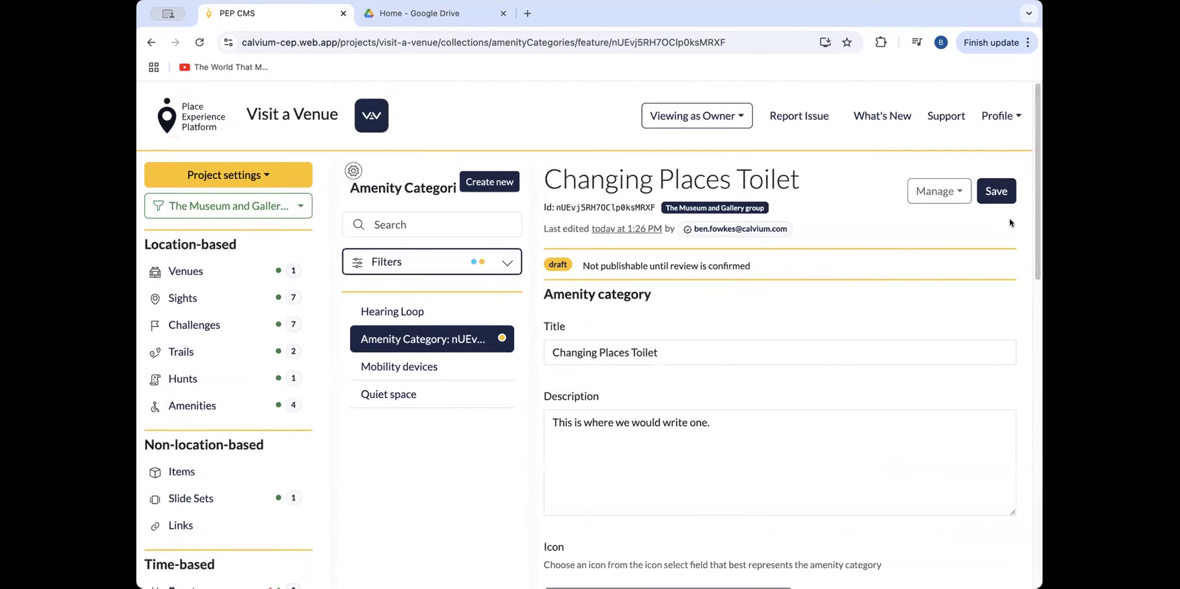
click(994, 191)
click(937, 192)
click(916, 222)
click(696, 390)
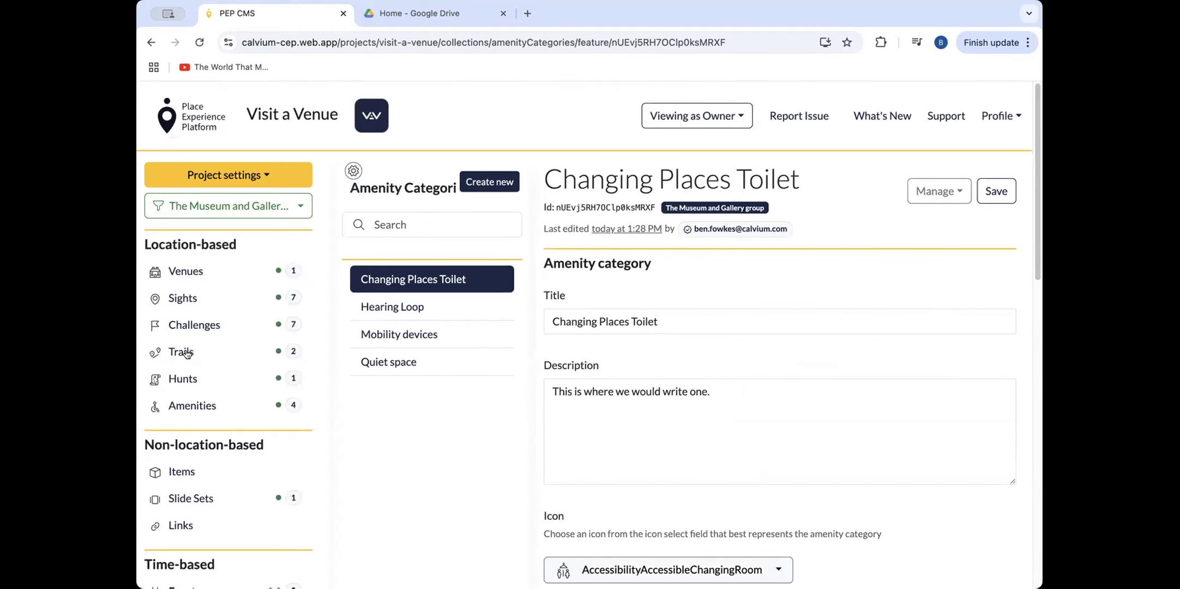
Add the Changing Places Toilet amenity category to the "Room 4 - Maritime Heritage Room" sight.
click(186, 298)
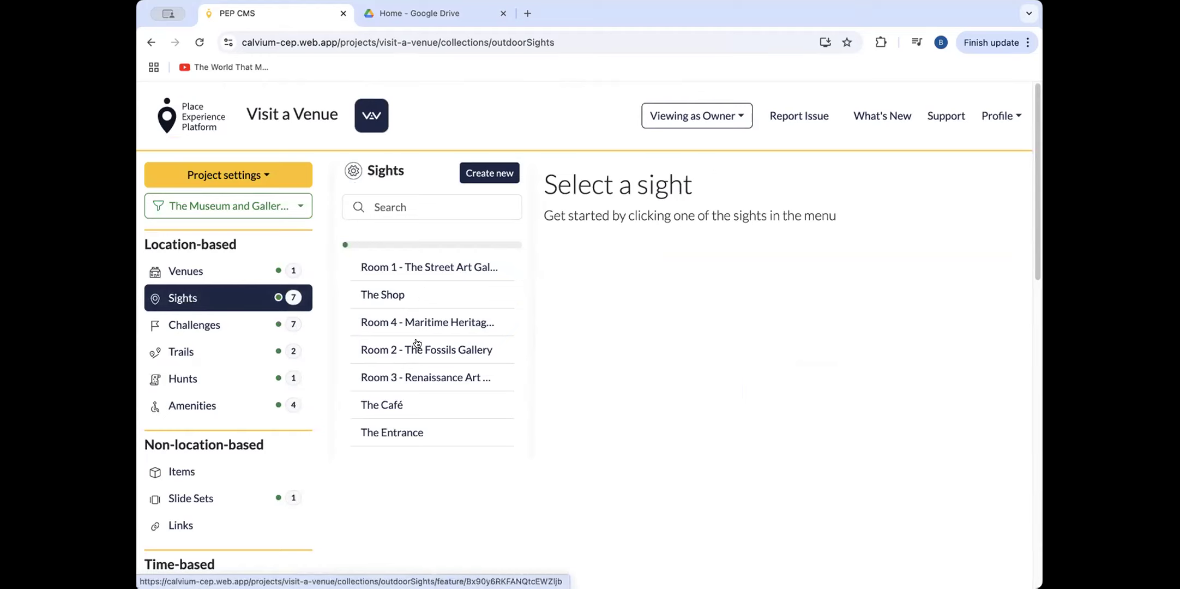
click(466, 323)
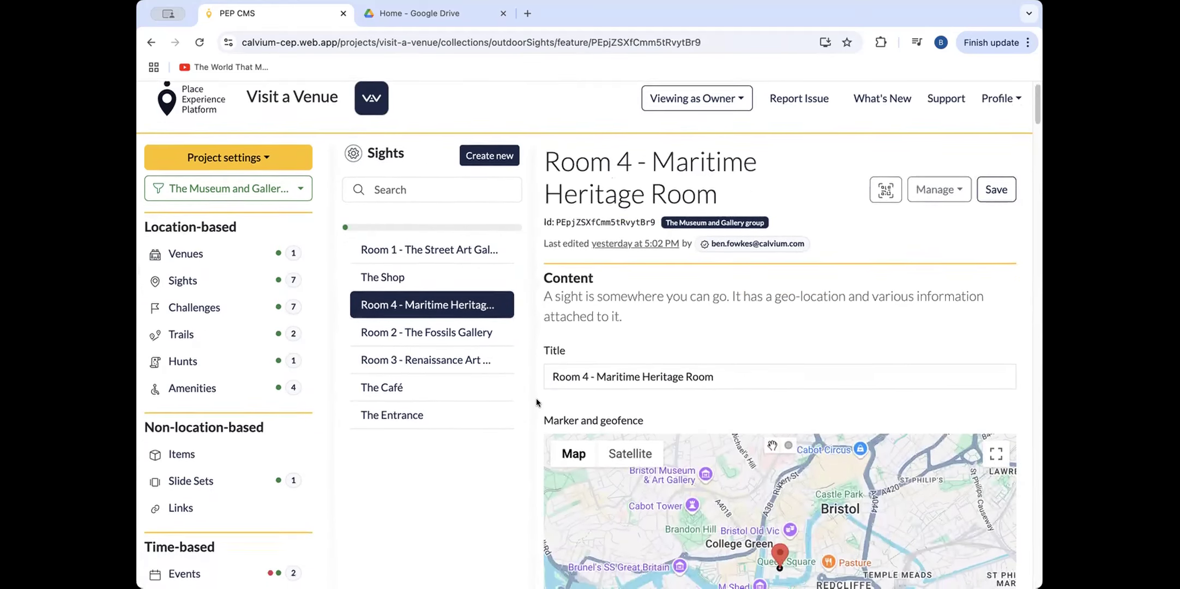
scroll(535, 398, down, 3)
scroll(528, 402, down, 2)
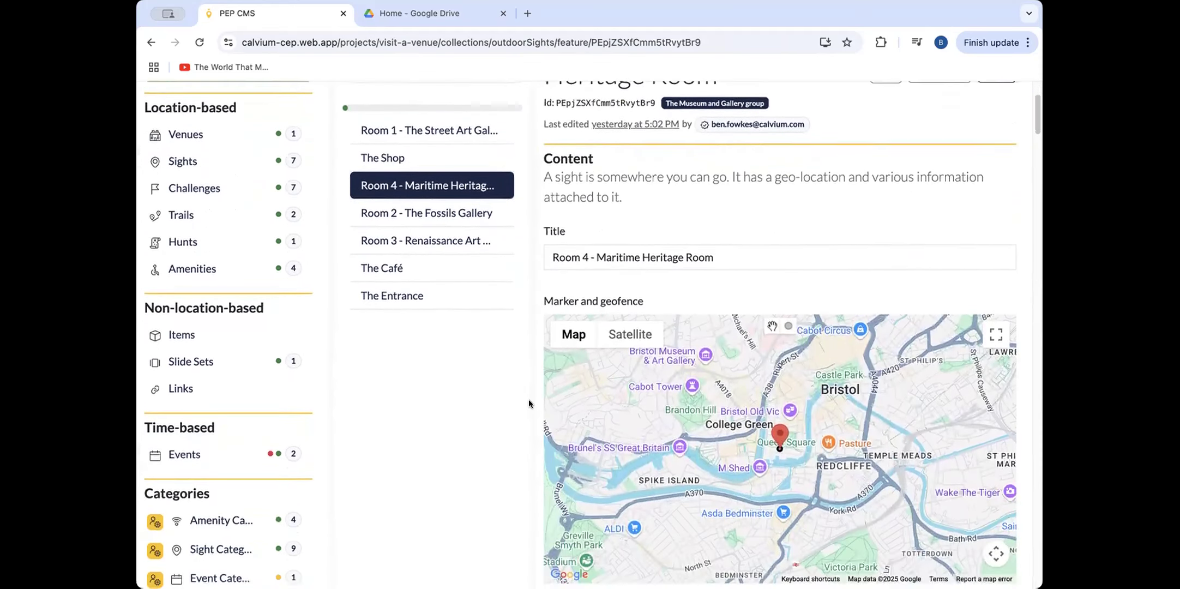
scroll(509, 345, down, 15)
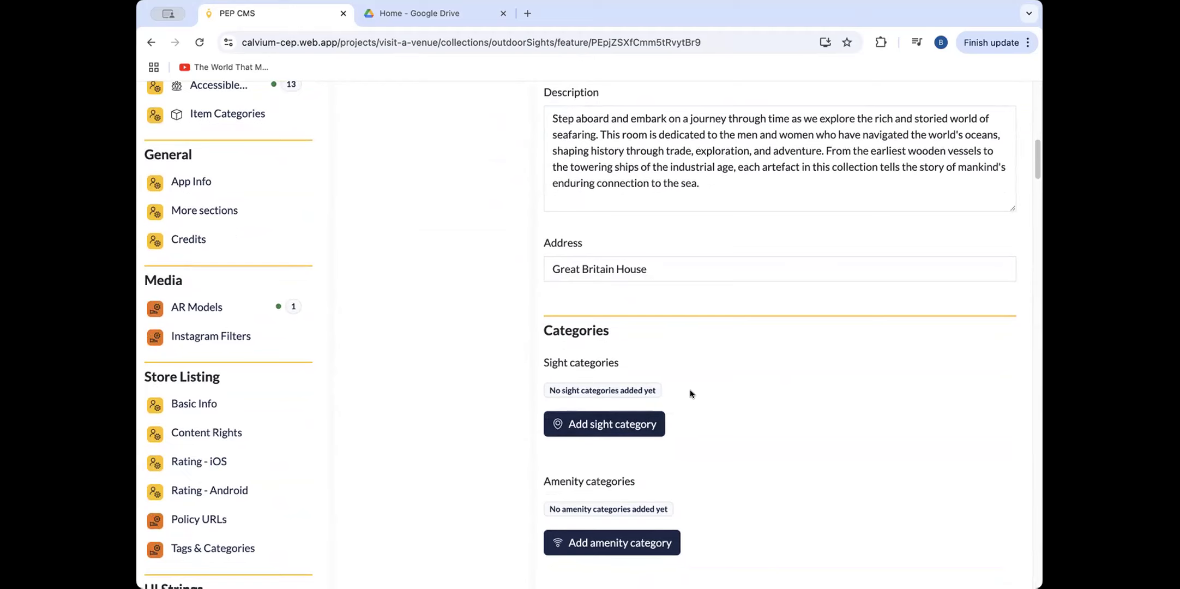
scroll(699, 452, down, 1)
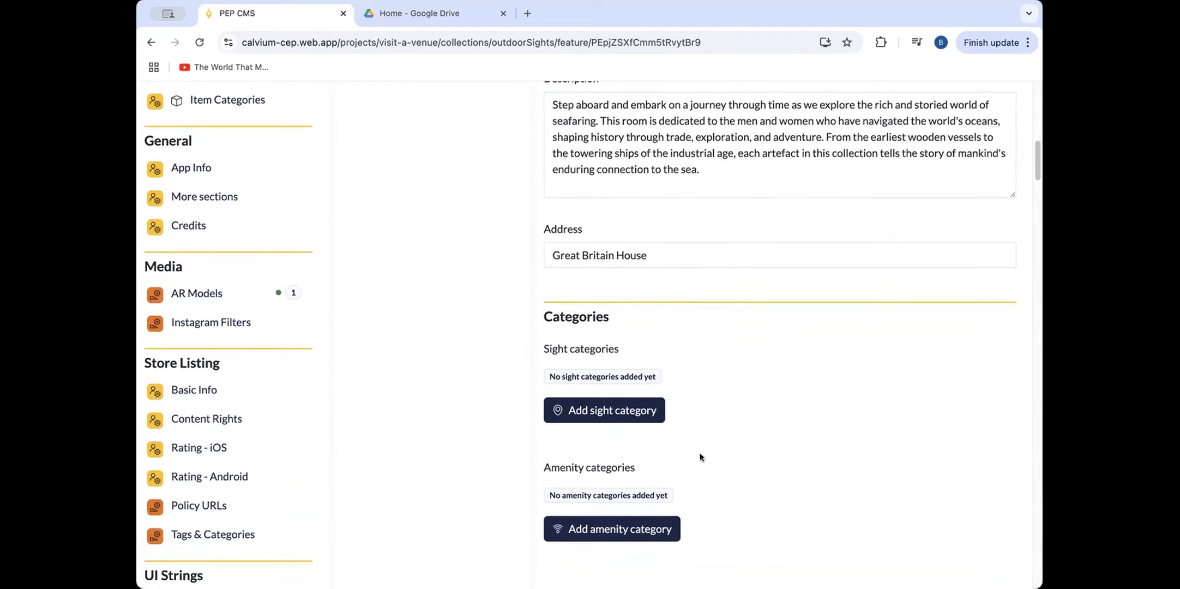
scroll(732, 484, down, 1)
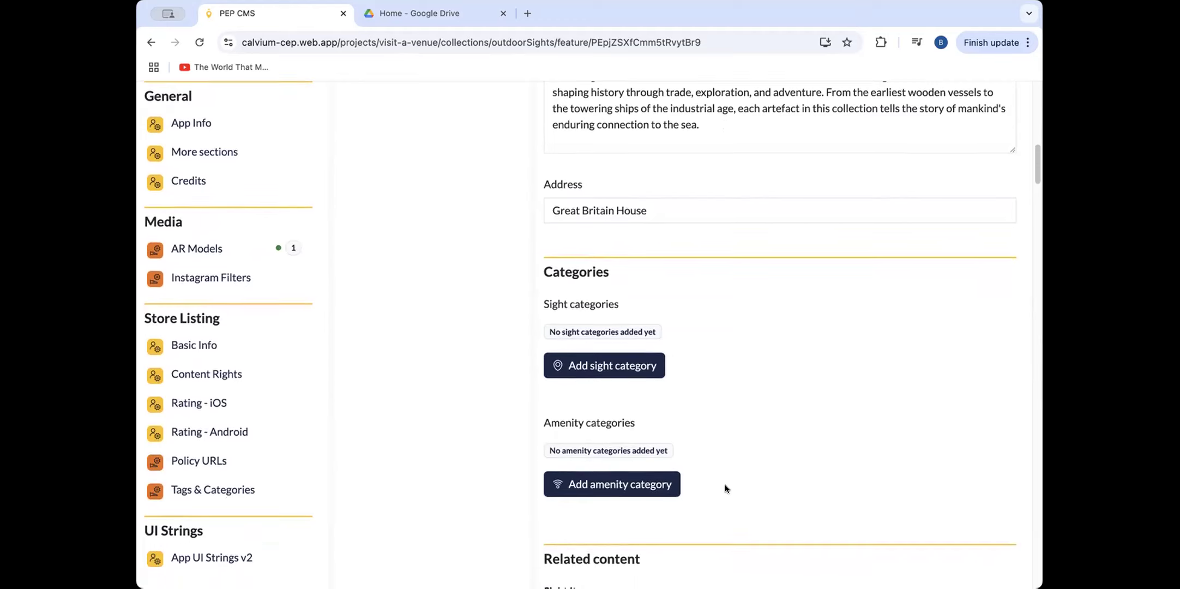
click(637, 485)
click(525, 192)
Enable the details for the Changing Places Toilet amenity category on this sight.
scroll(823, 393, down, 2)
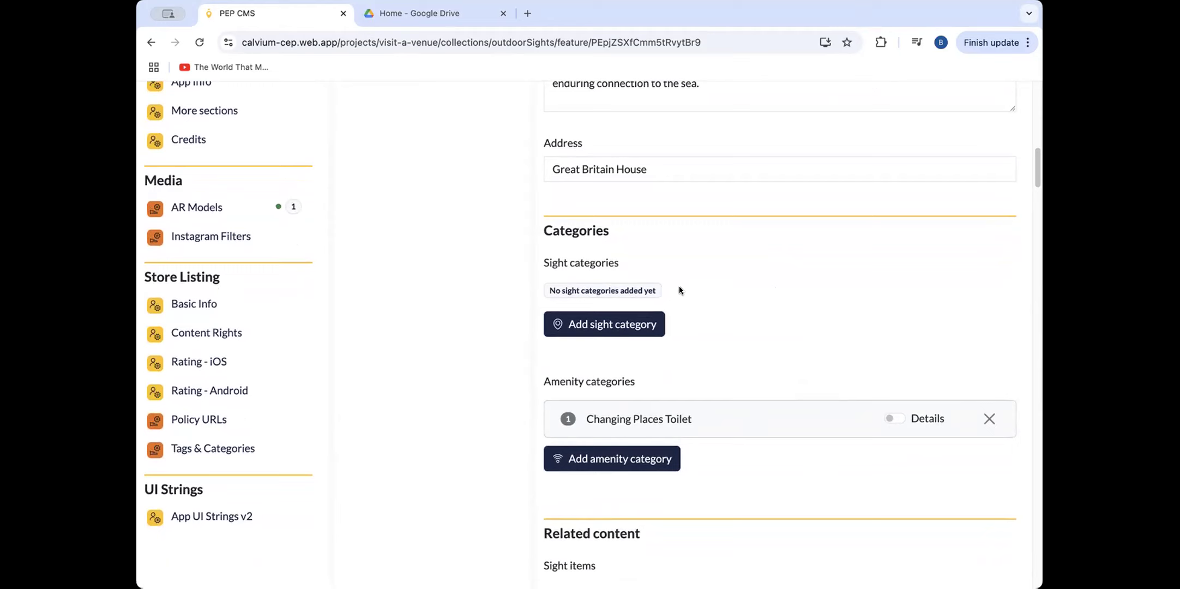
scroll(779, 387, down, 3)
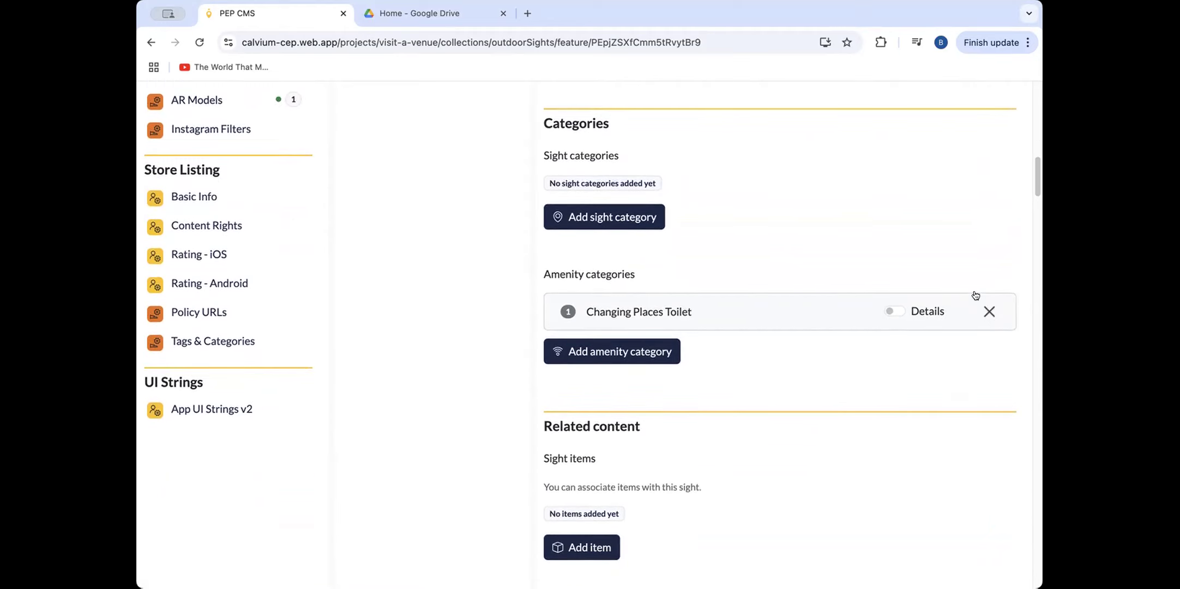
click(894, 311)
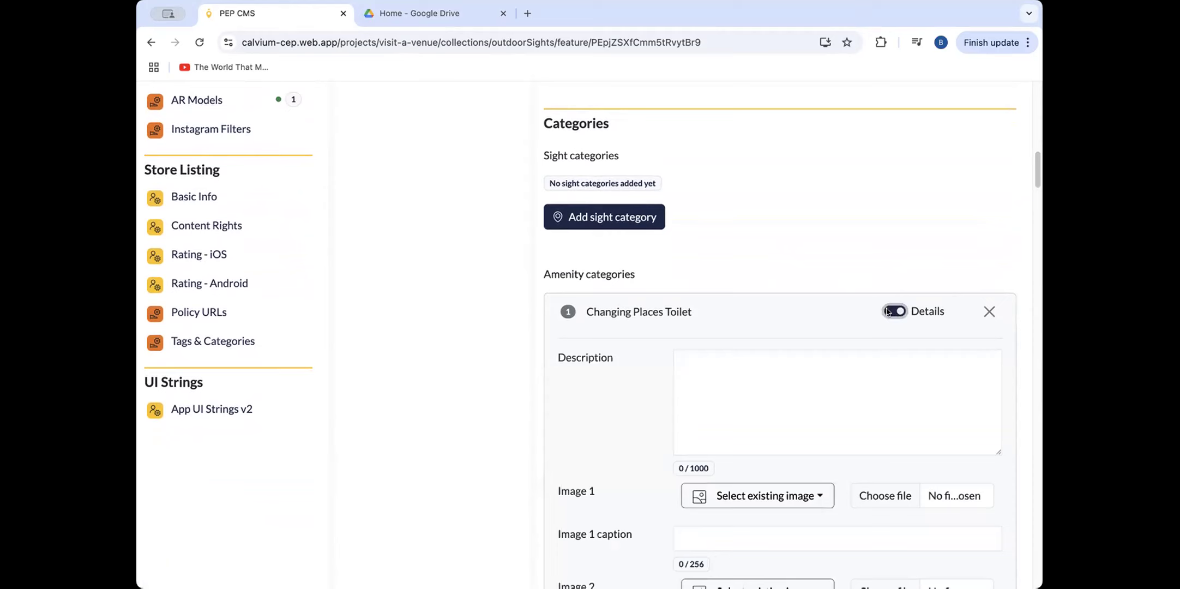
click(889, 311)
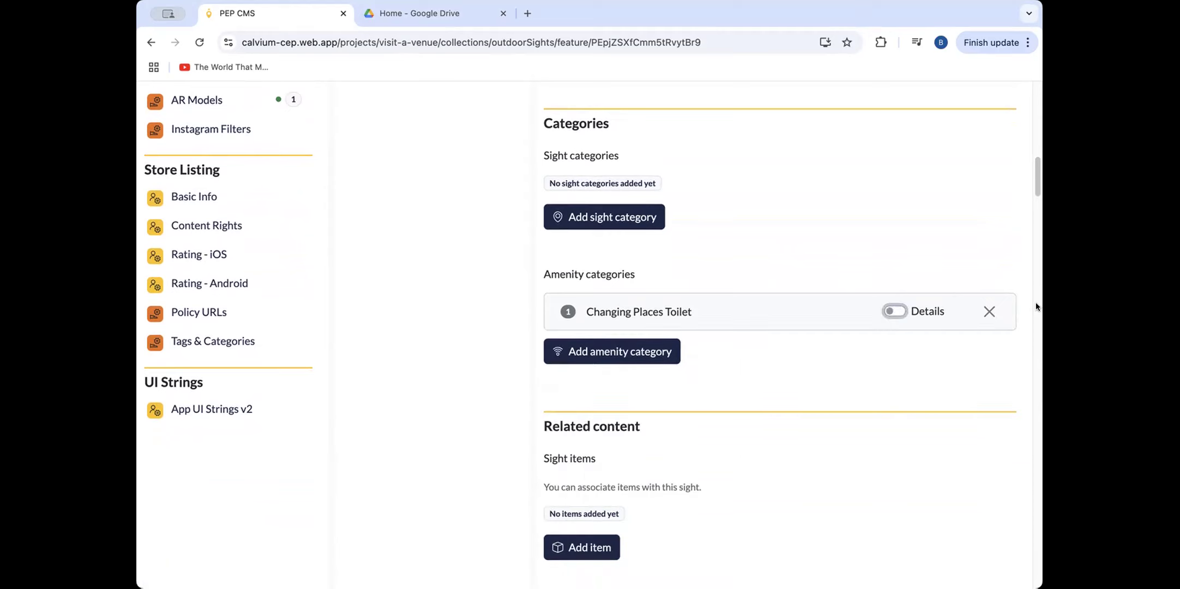
click(897, 311)
Examine the description, image, caption and link fields in the Changing Places Toilet details.
click(768, 364)
scroll(643, 382, down, 3)
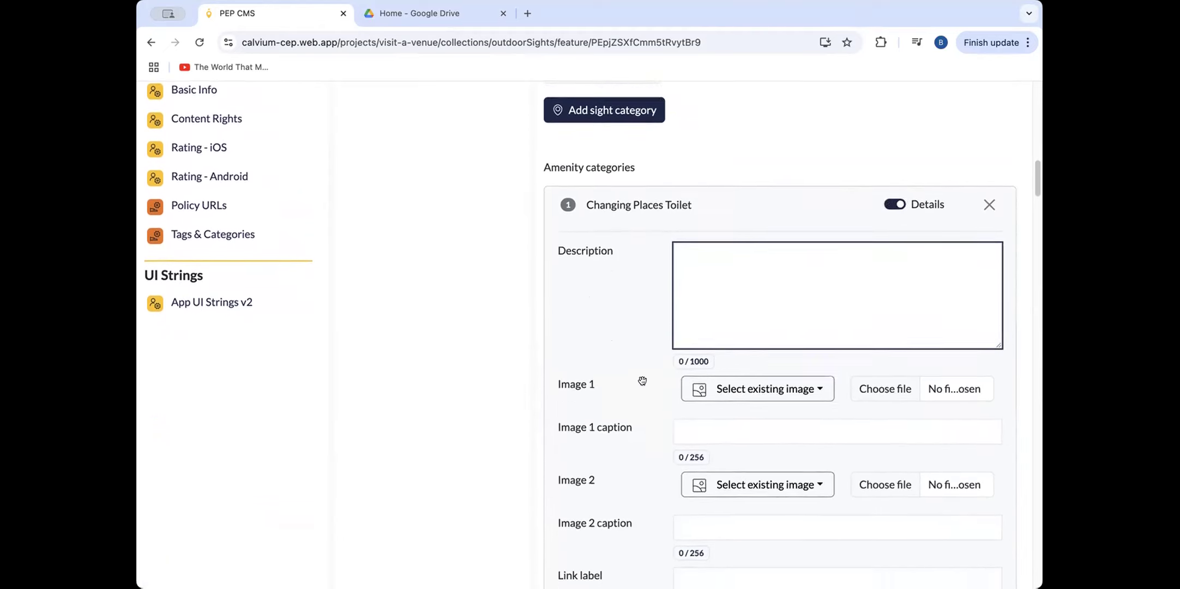
scroll(688, 327, up, 3)
scroll(688, 327, down, 2)
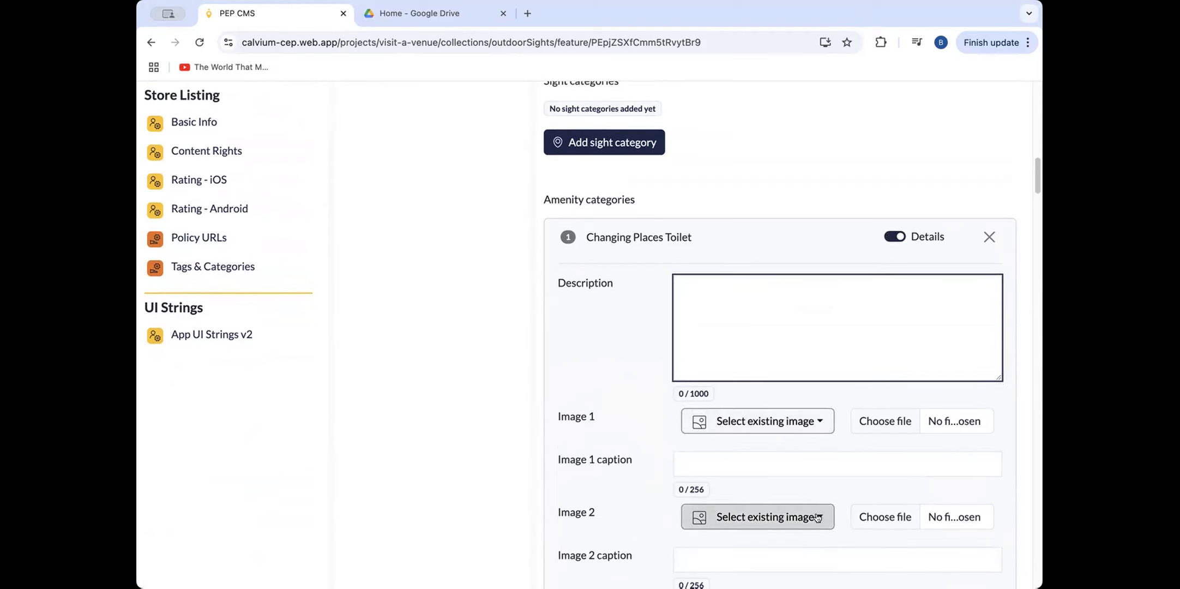
scroll(688, 271, down, 1)
click(718, 291)
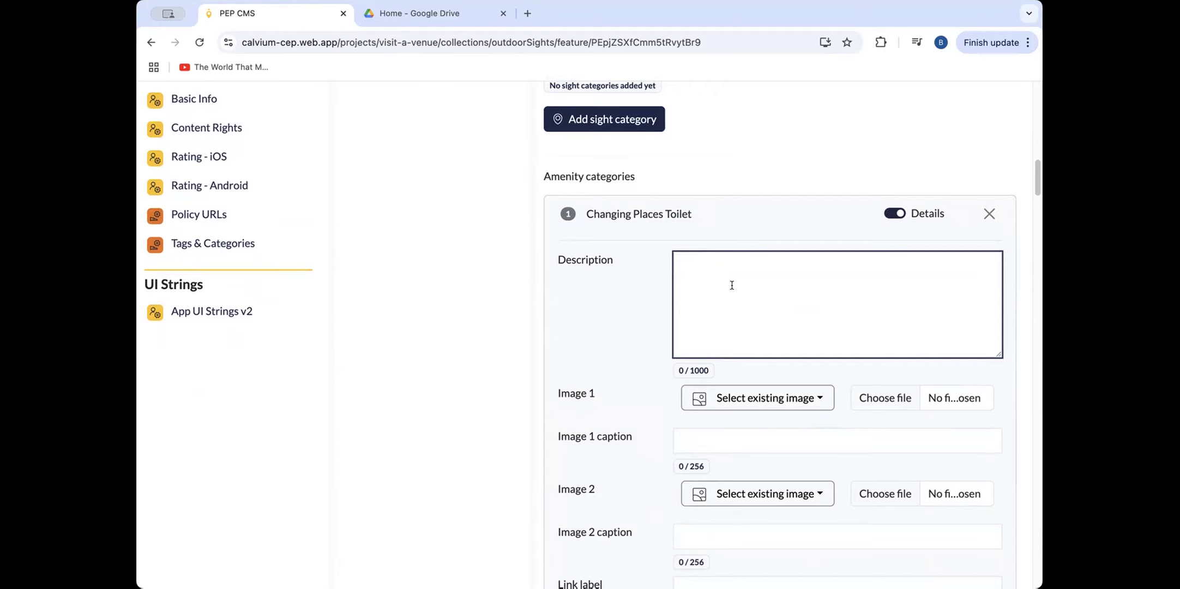
scroll(805, 334, down, 1)
scroll(804, 334, down, 1)
scroll(774, 275, down, 1)
scroll(777, 277, down, 1)
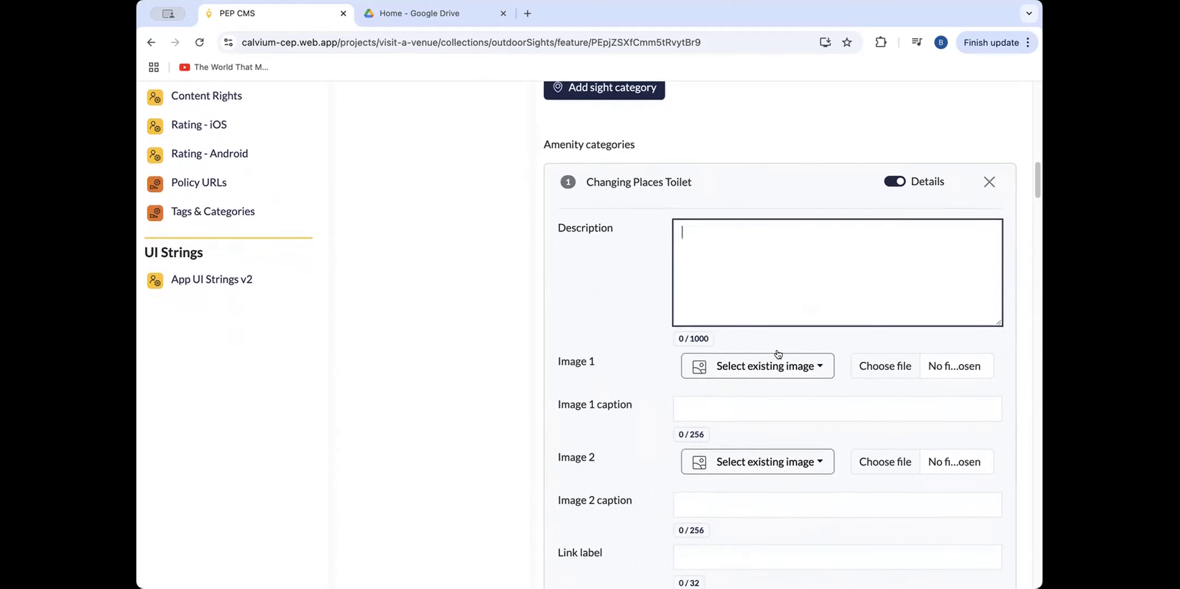
Set Image 1 of the amenity details to the existing image Changing_places_toilet.
click(814, 368)
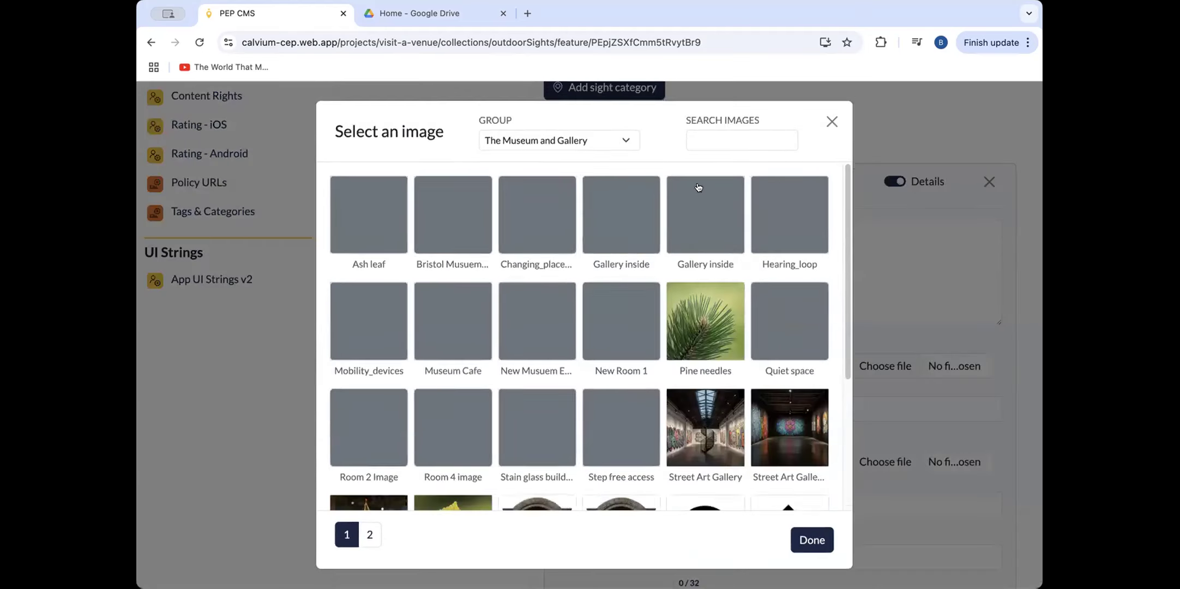
click(549, 214)
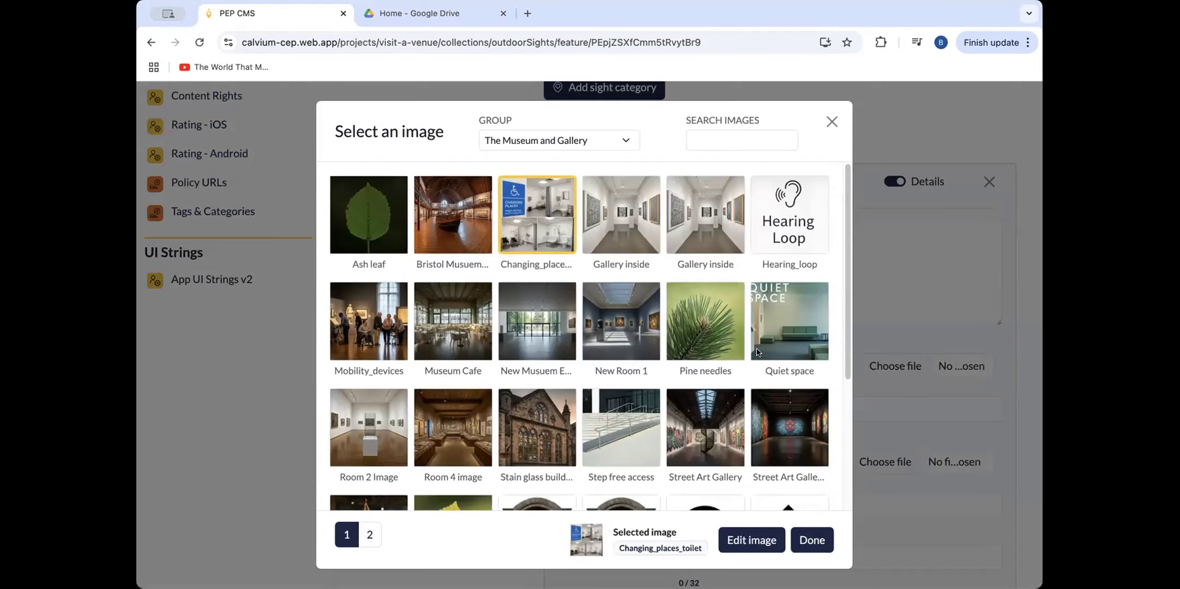
click(811, 541)
Enter "I can add information here." as the amenity details description, correcting the misspelled word.
click(745, 242)
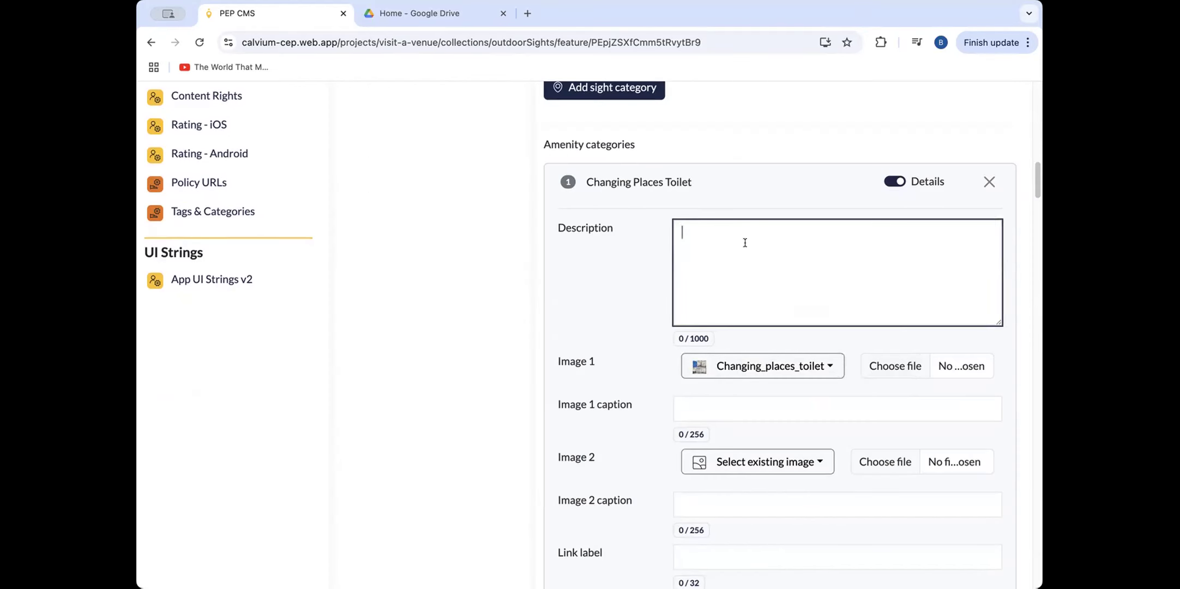
text(I can add inforamtion here)
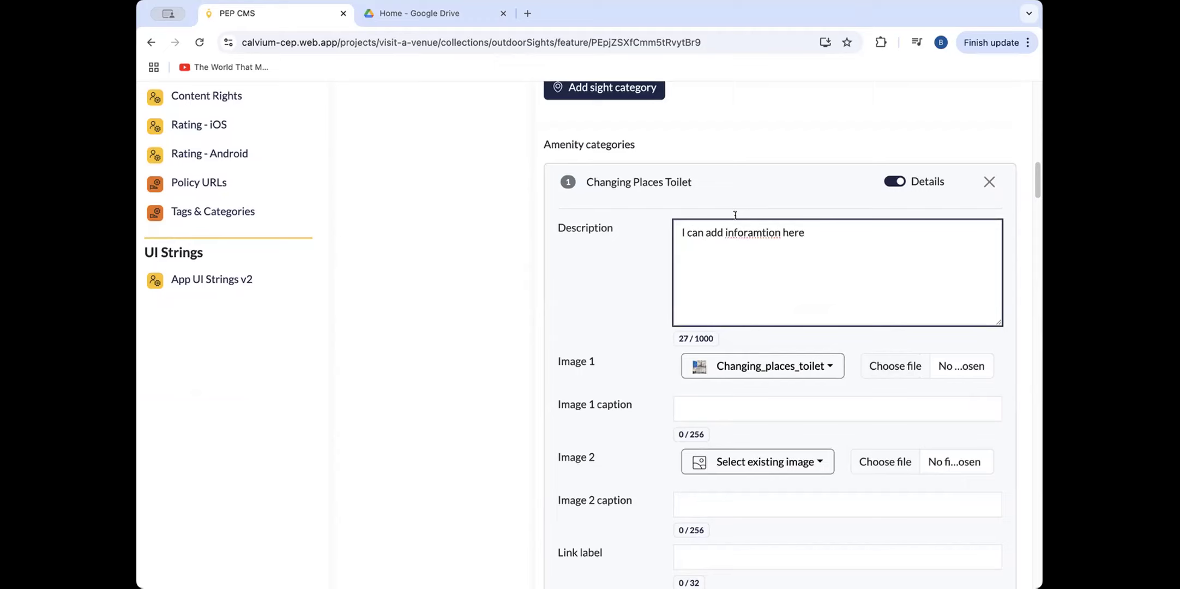
right_click(747, 234)
click(827, 231)
text(.)
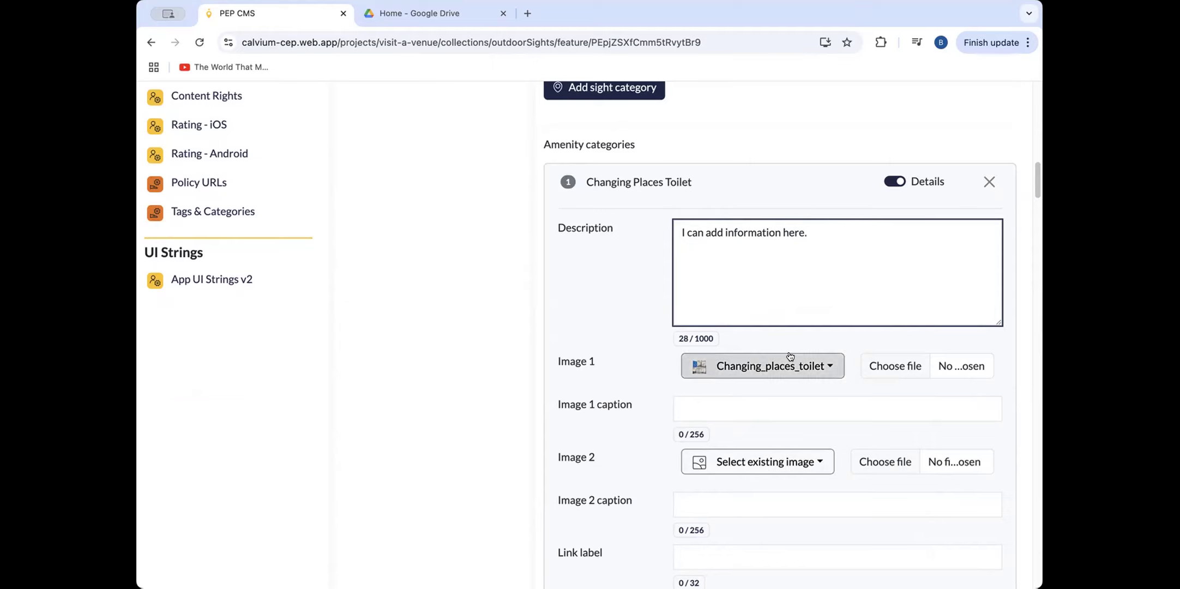
Examine the image caption, second image, link label and link URL fields in the Changing Places Toilet details.
click(721, 405)
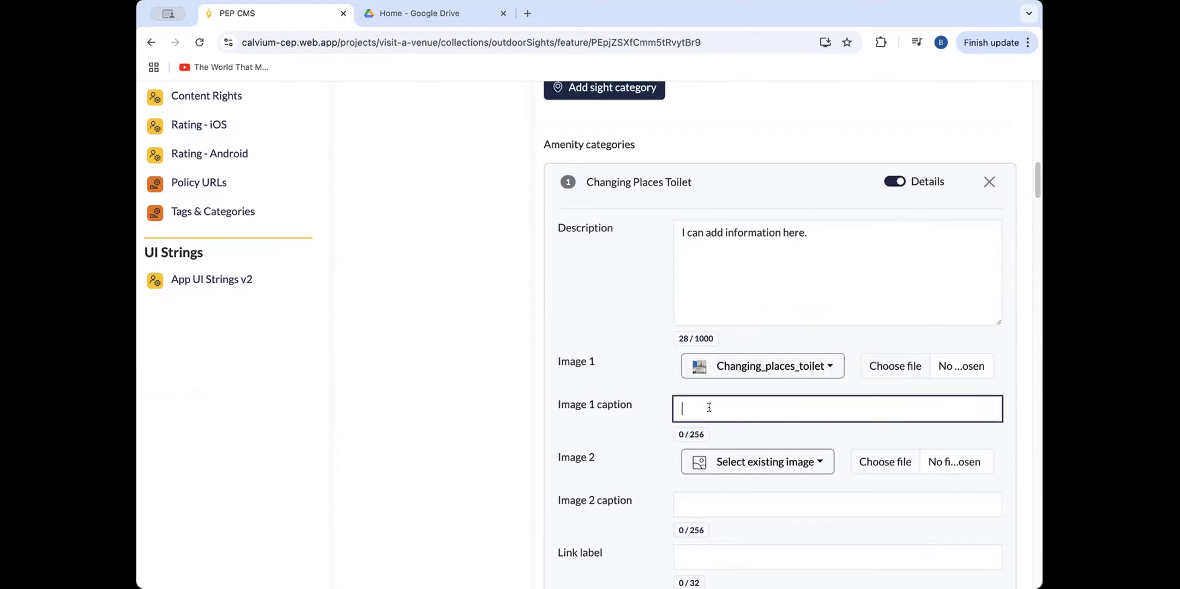
scroll(747, 401, down, 2)
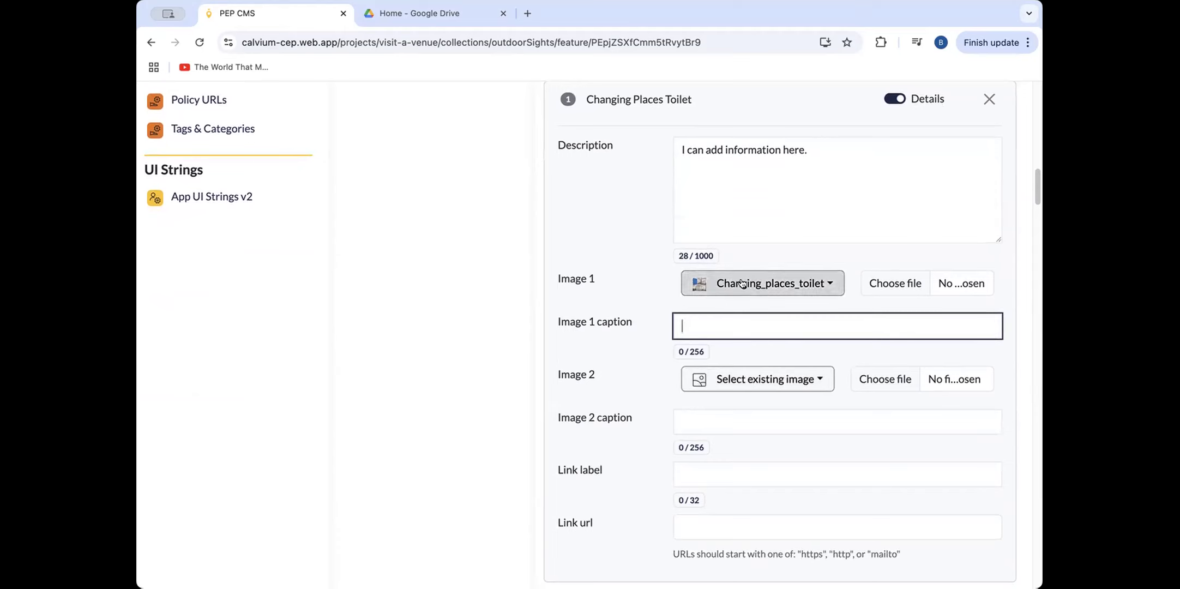
scroll(785, 327, down, 1)
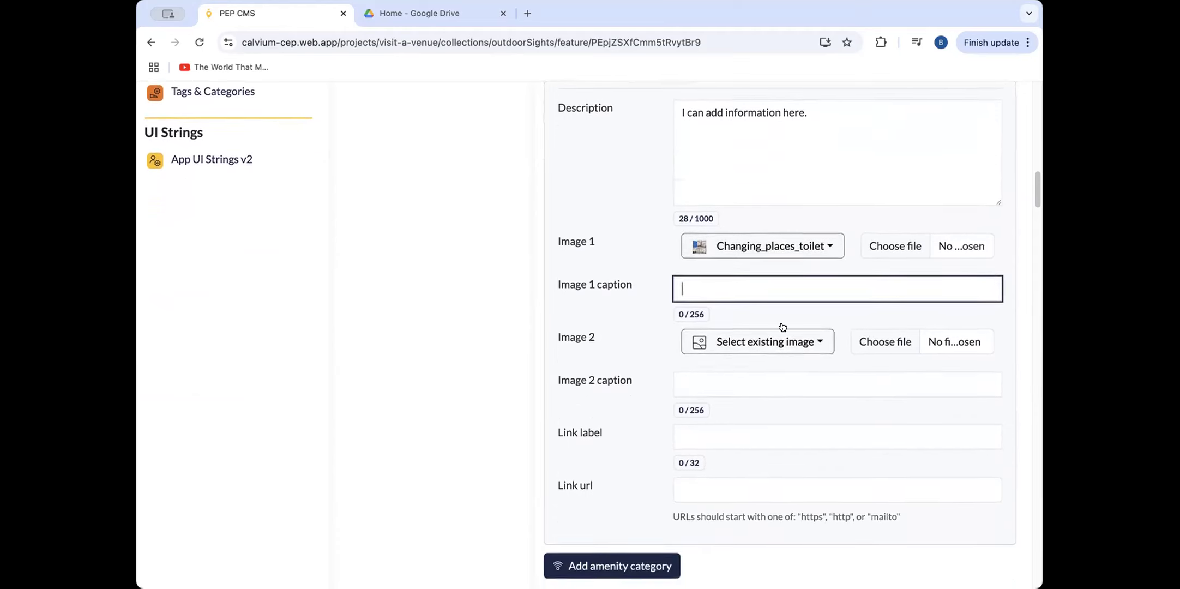
click(756, 423)
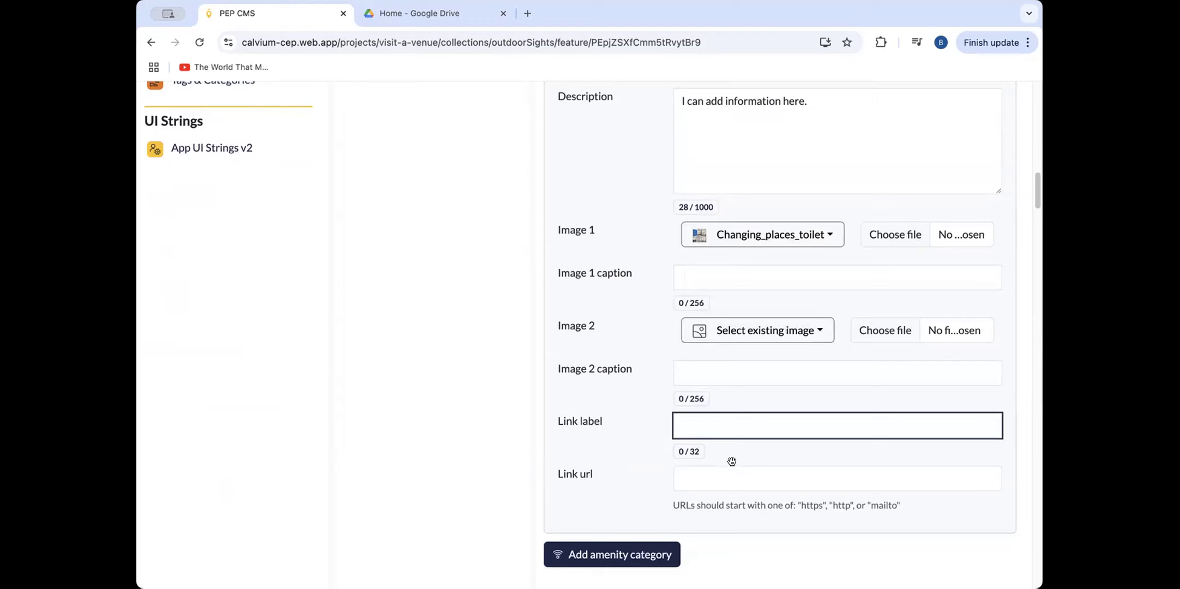
click(732, 478)
click(747, 417)
scroll(812, 404, down, 1)
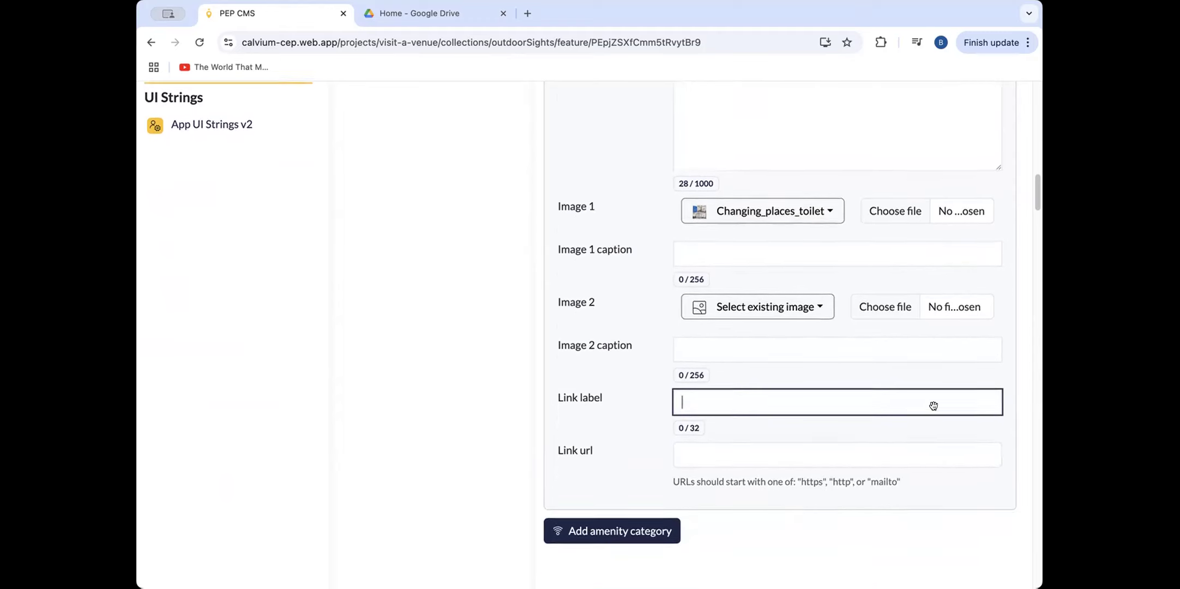
scroll(932, 405, down, 1)
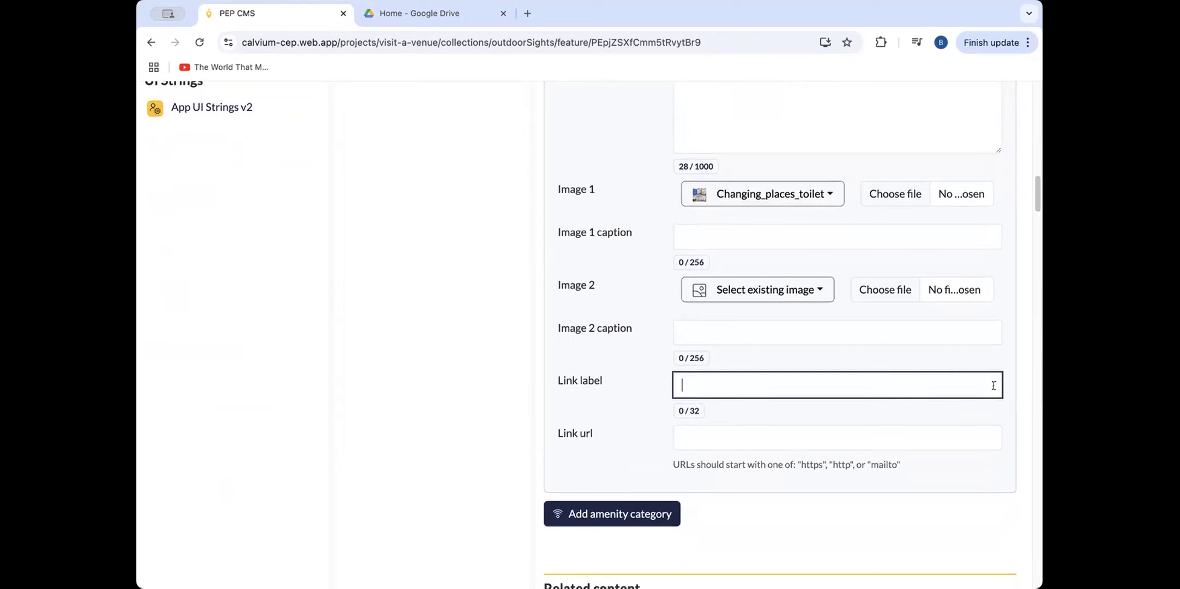
scroll(994, 386, down, 1)
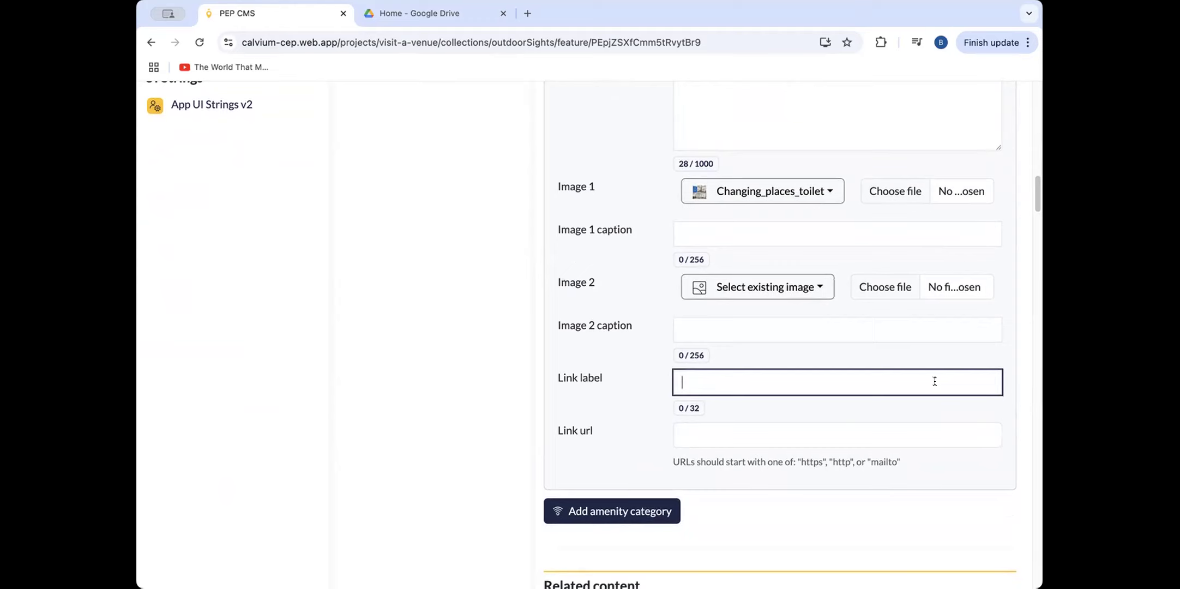
scroll(935, 381, down, 3)
scroll(939, 377, down, 3)
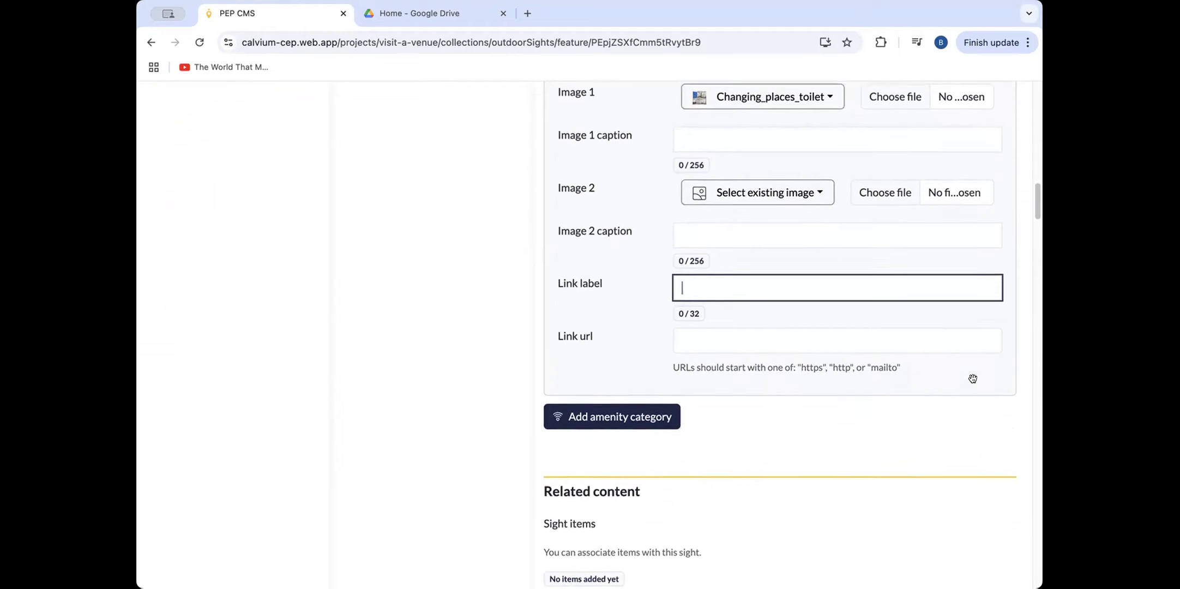
View the QR code and universal link for the Room 4 - Maritime Heritage Room sight, closing the preview after each viewing.
scroll(987, 374, up, 10)
scroll(989, 368, up, 15)
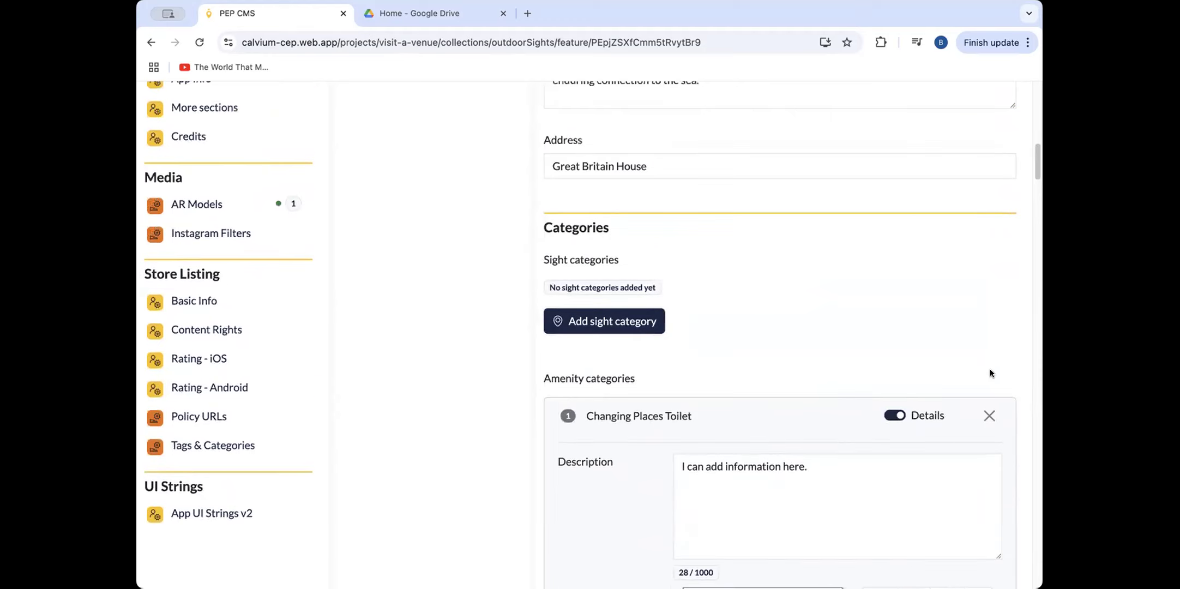
scroll(1021, 361, up, 11)
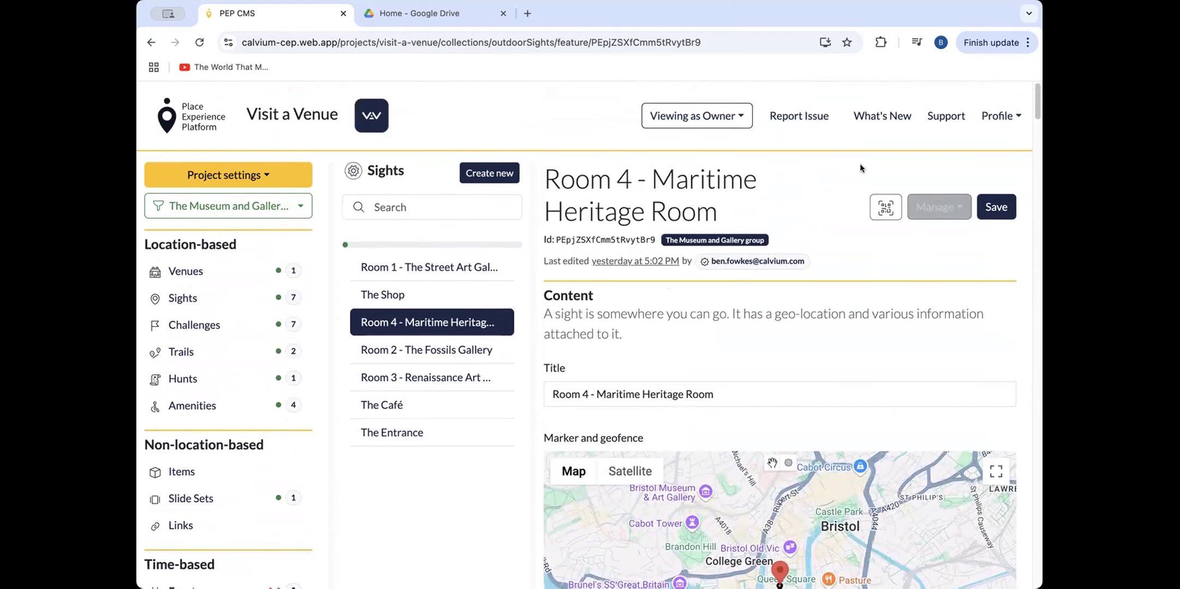
click(881, 208)
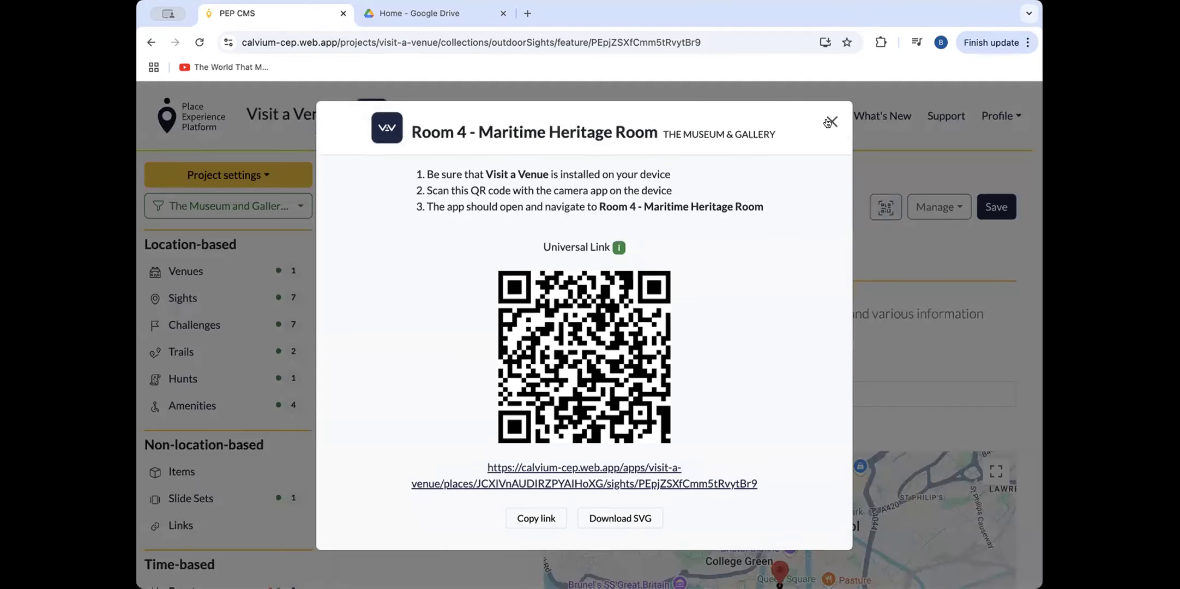
click(832, 124)
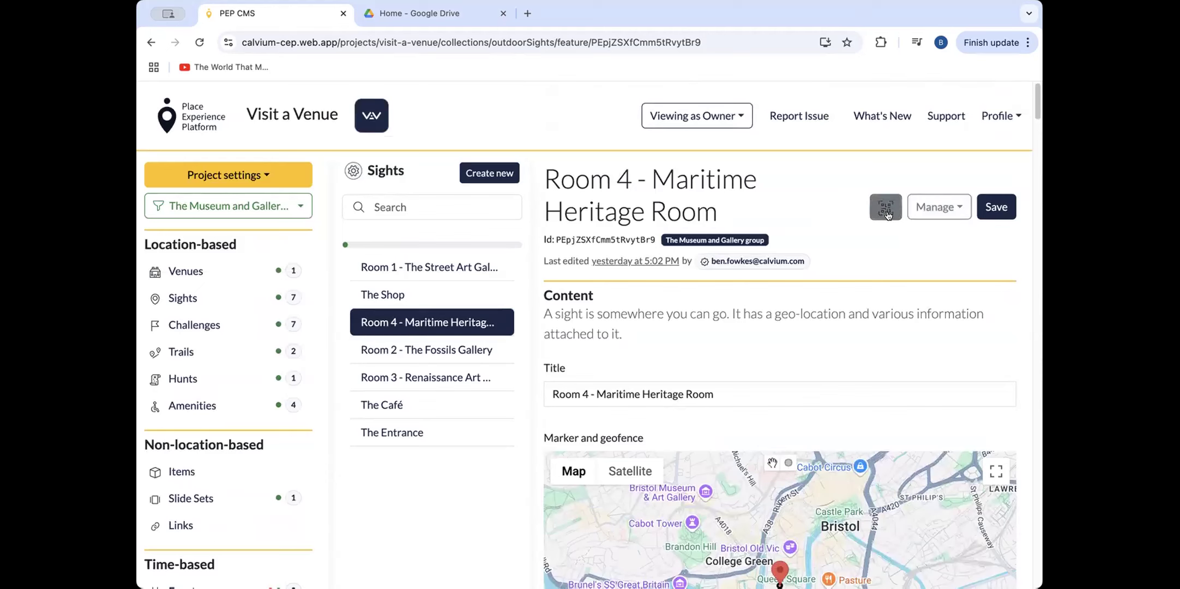
click(881, 212)
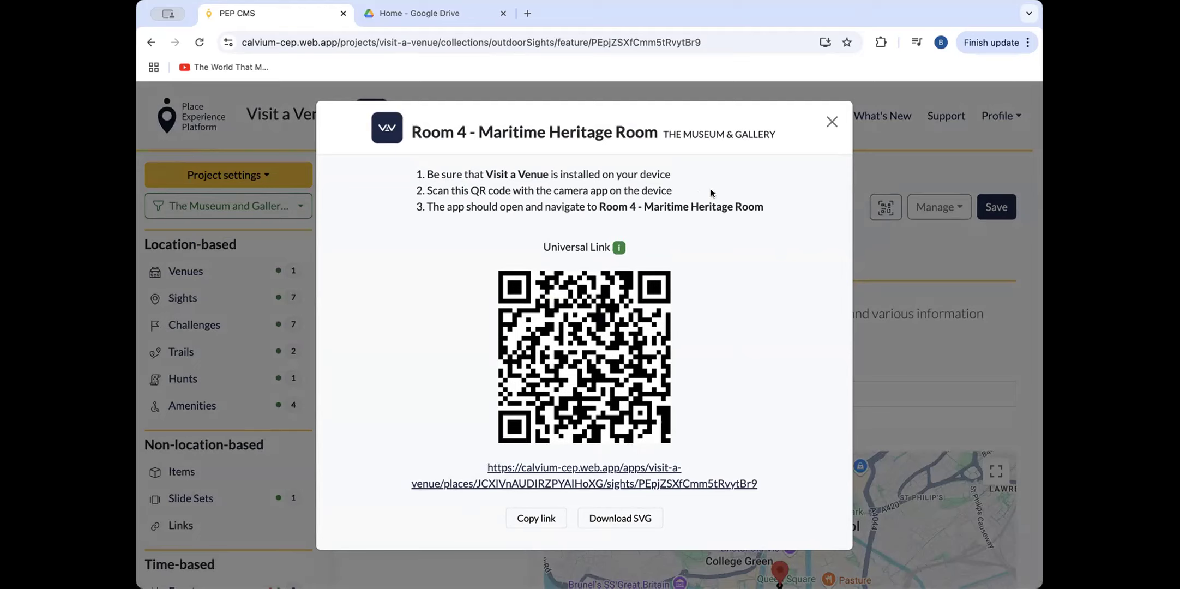
click(832, 121)
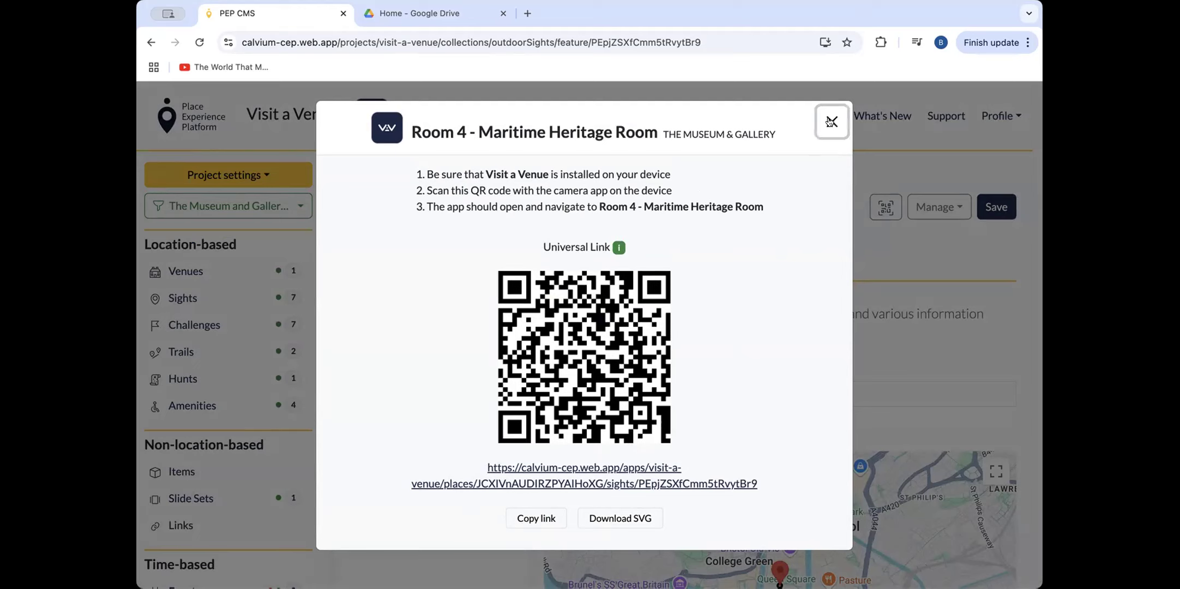